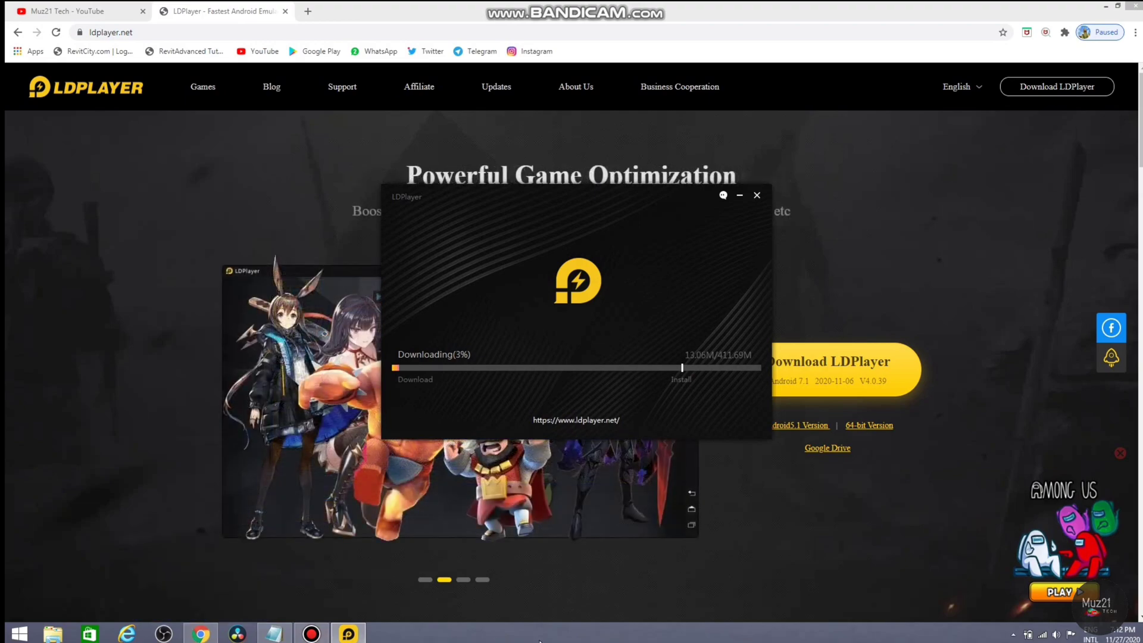
Step: Bring the finished LDPlayer installer back to the front and start the newly installed emulator
{"action": "left_click", "coordinate": [307, 11]}
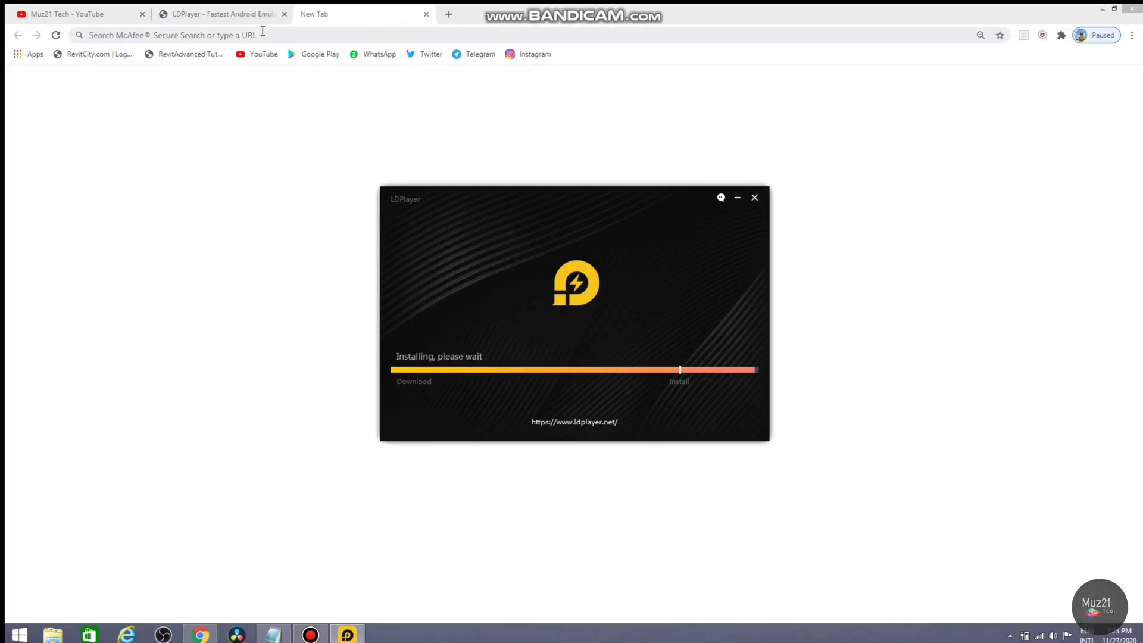
{"action": "left_click", "coordinate": [245, 18]}
{"action": "left_click", "coordinate": [347, 633]}
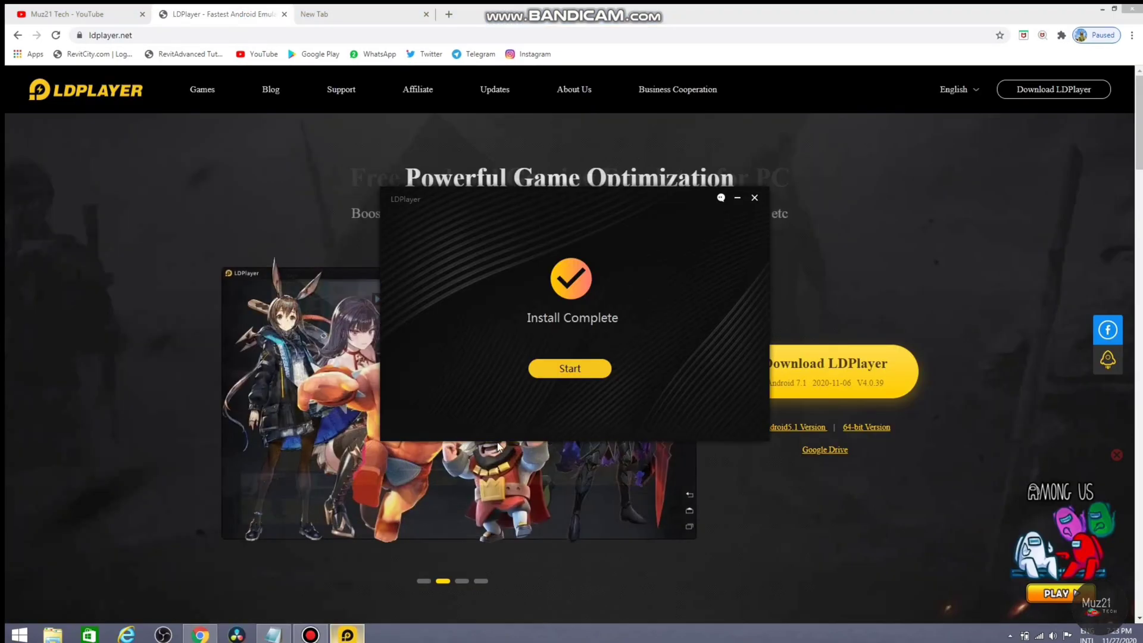
{"action": "left_click", "coordinate": [572, 370]}
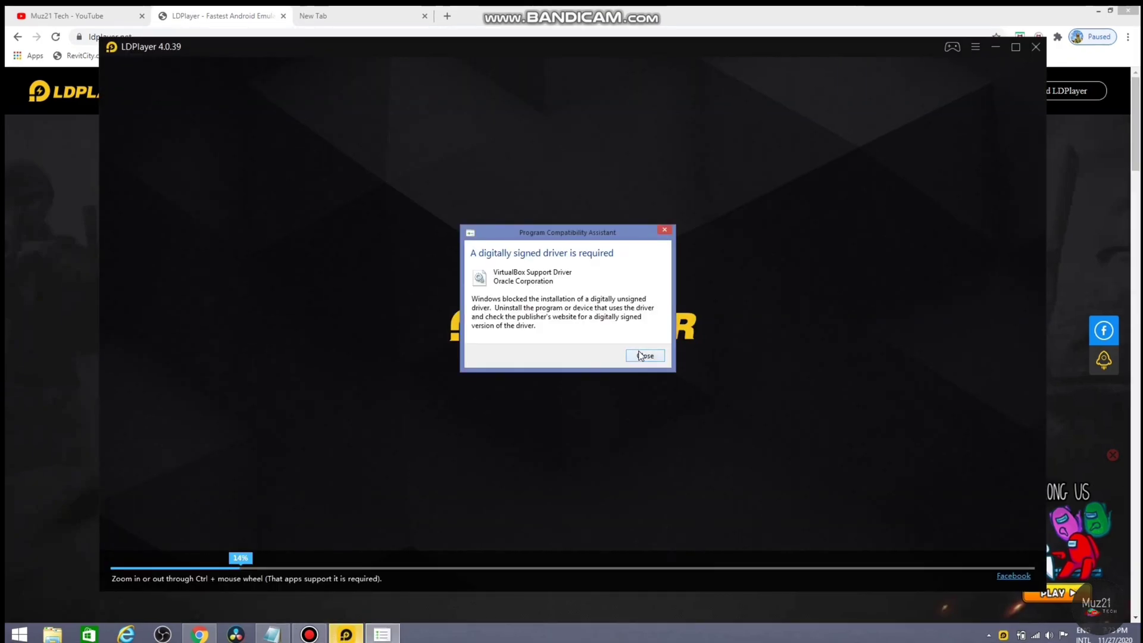
Step: Dismiss the unsigned-driver warning, then open and close the System Apps folder on the home screen
{"action": "left_click", "coordinate": [642, 356]}
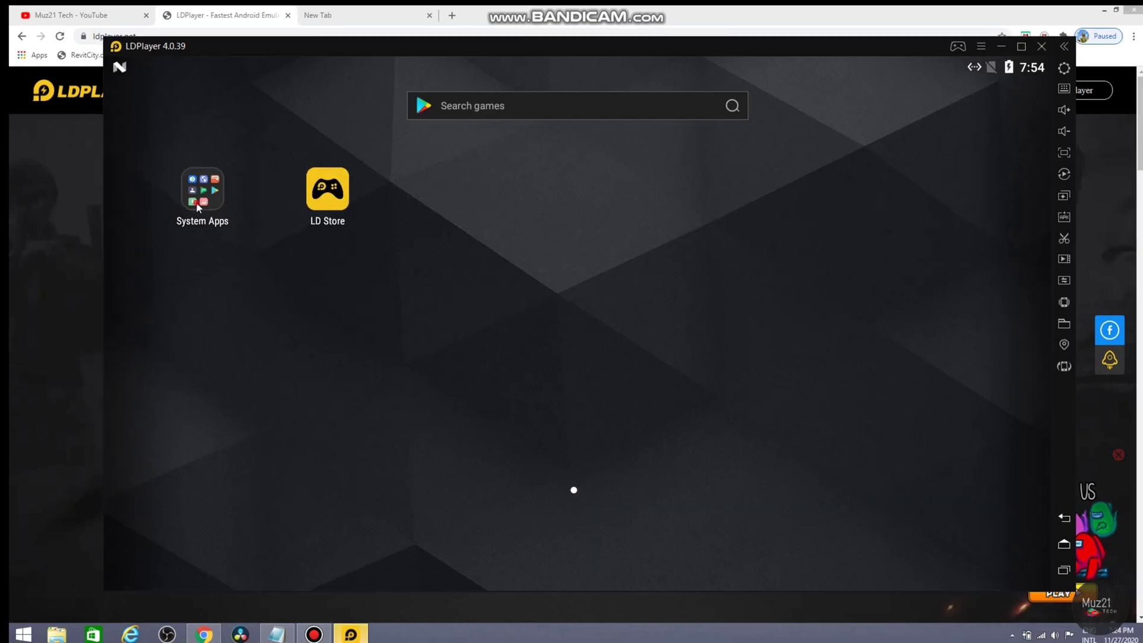
{"action": "left_click", "coordinate": [200, 187]}
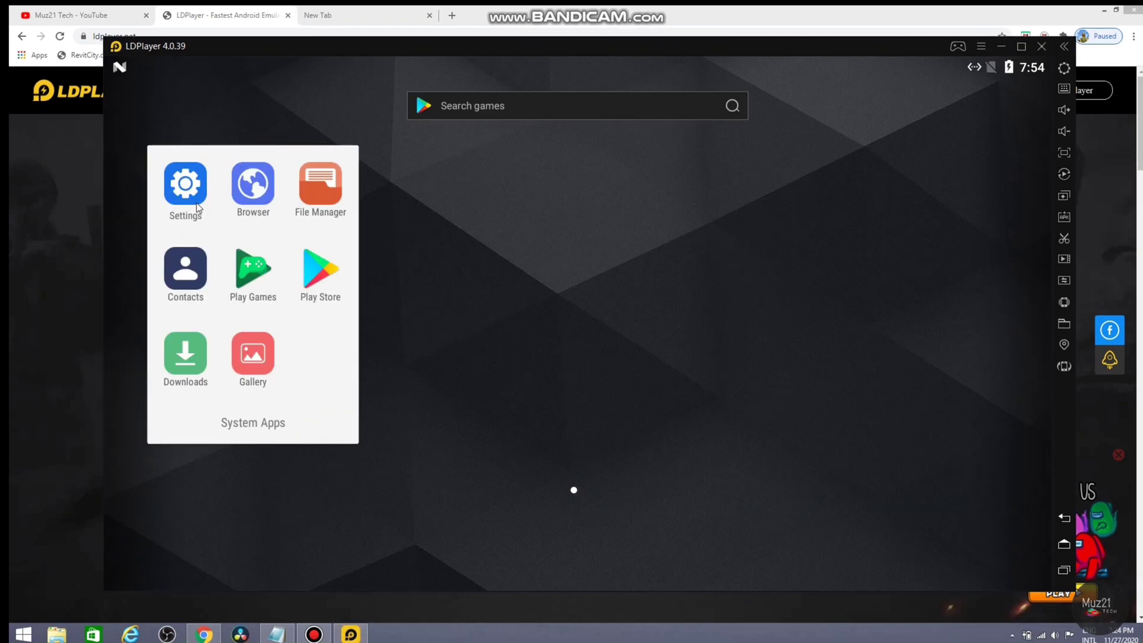
{"action": "left_click", "coordinate": [478, 336]}
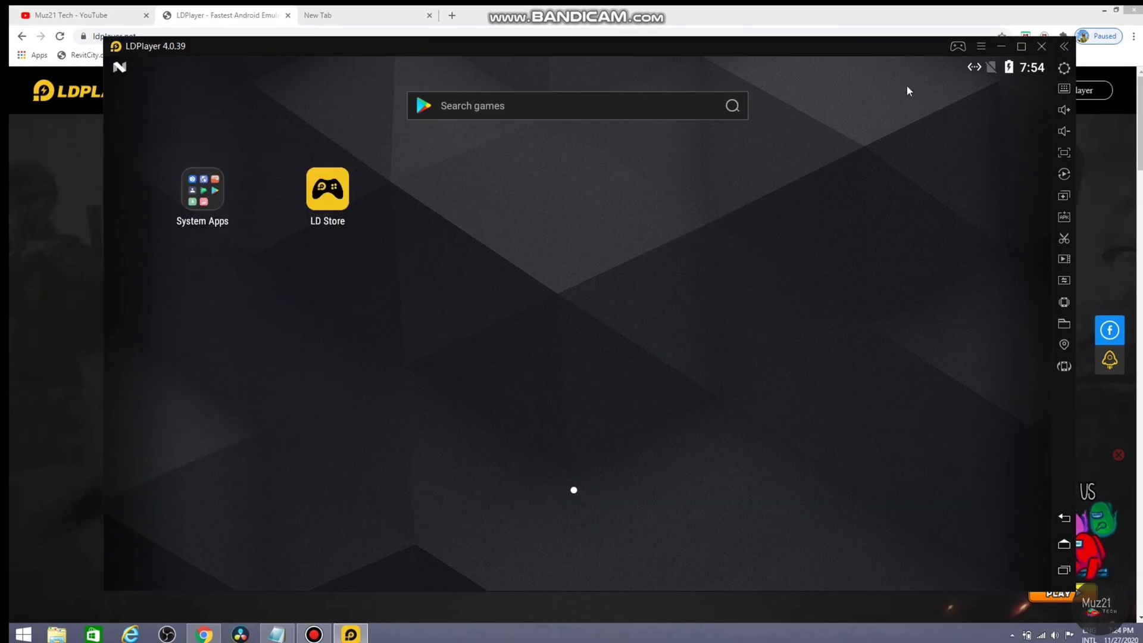
Step: Open the LD Store, ignore its update and scroll through the store listings
{"action": "left_click", "coordinate": [325, 191]}
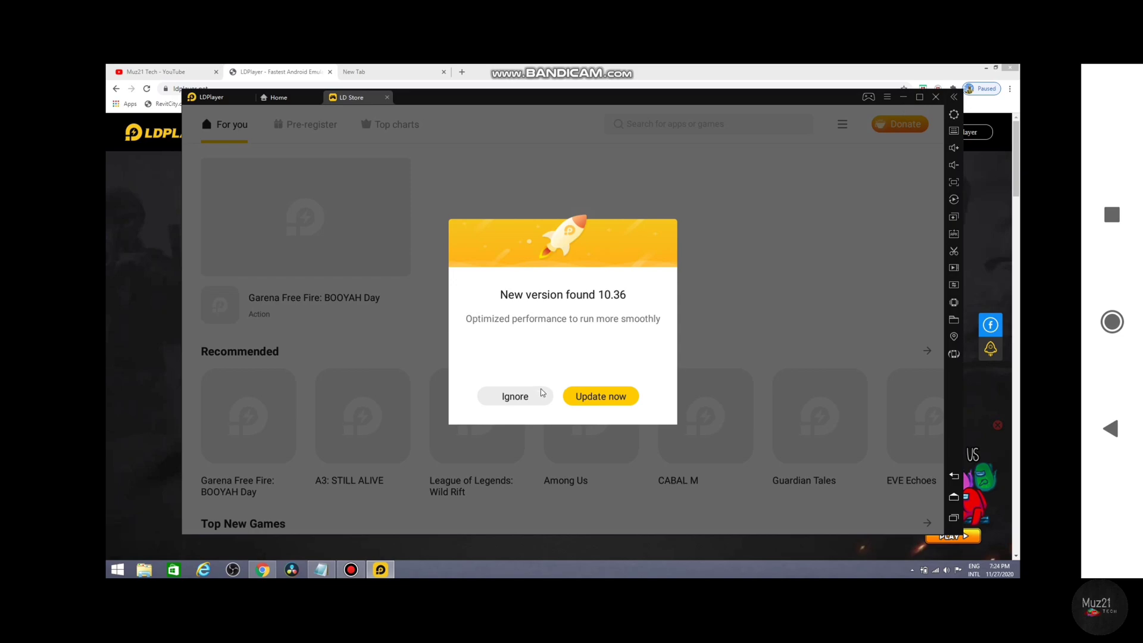
{"action": "left_click", "coordinate": [540, 394]}
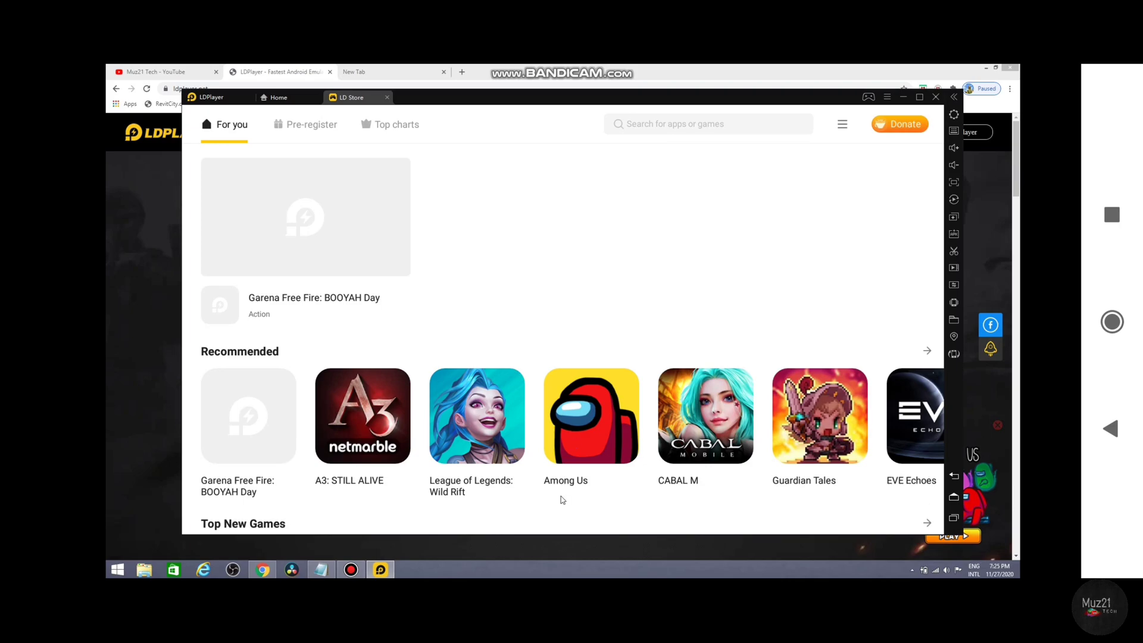
{"action": "scroll", "coordinate": [561, 500], "scroll_direction": "down", "scroll_amount": 6}
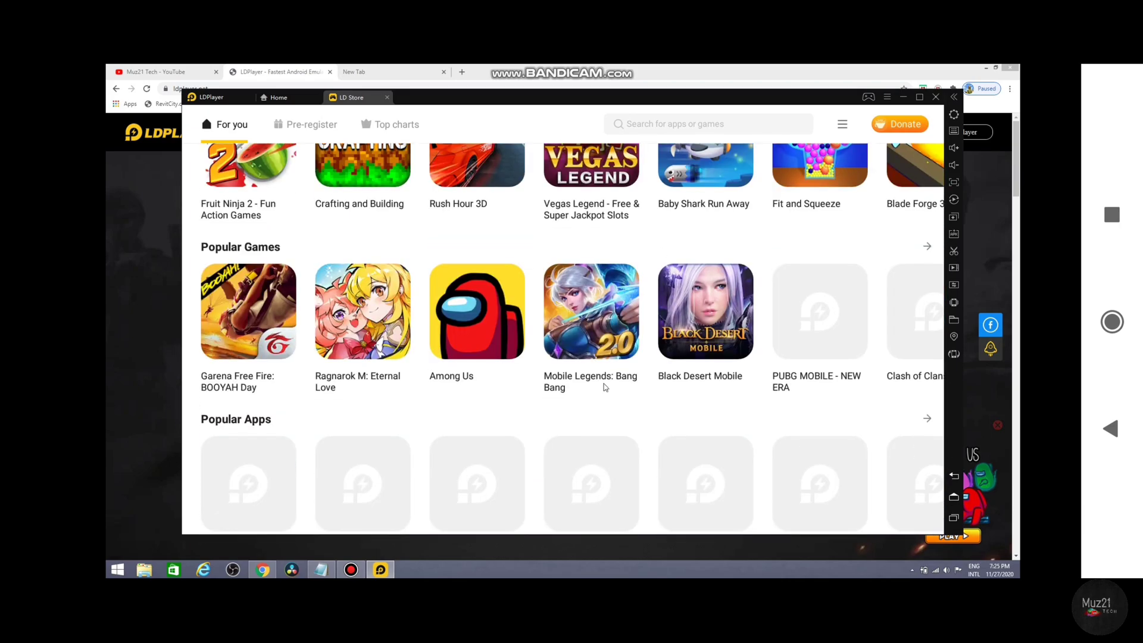
{"action": "scroll", "coordinate": [599, 396], "scroll_direction": "down", "scroll_amount": 4}
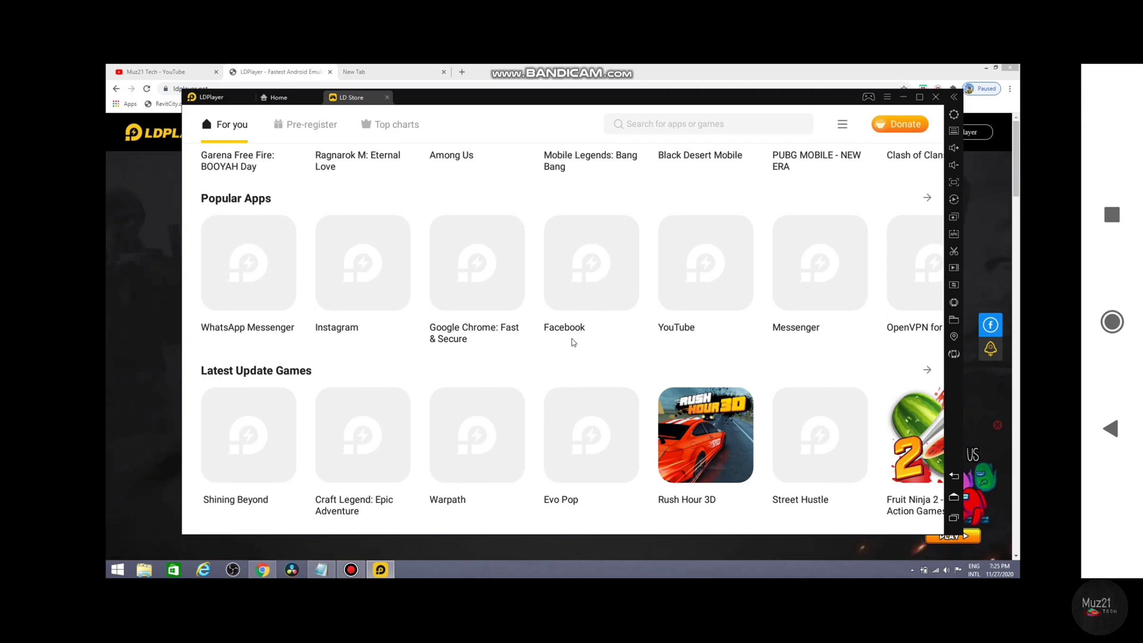
{"action": "scroll", "coordinate": [708, 505], "scroll_direction": "up", "scroll_amount": 2}
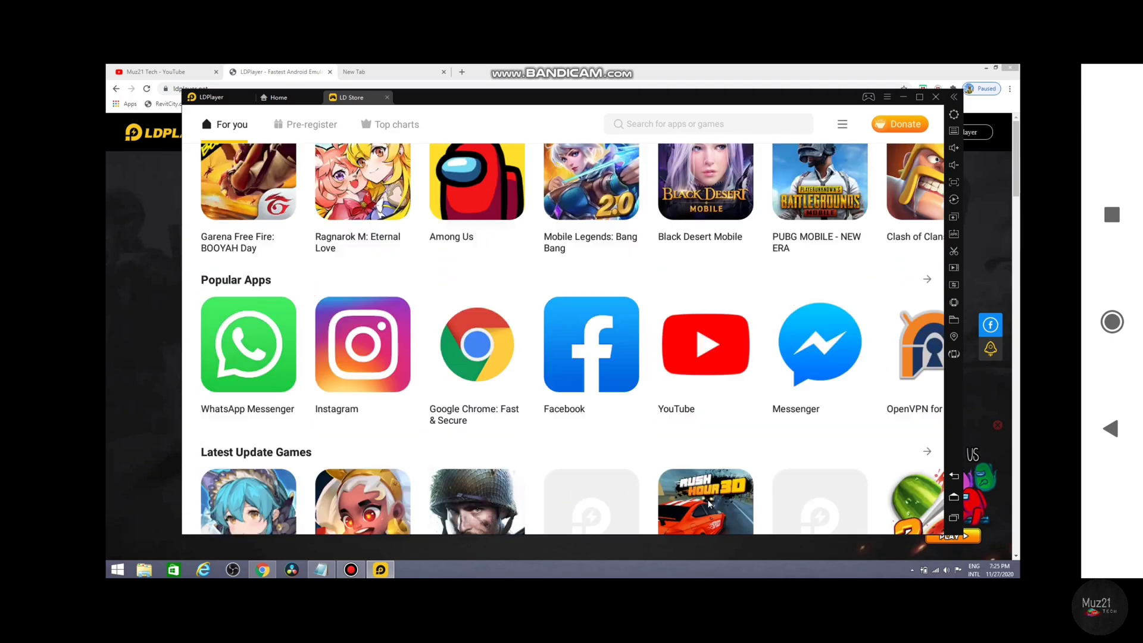
{"action": "scroll", "coordinate": [708, 504], "scroll_direction": "up", "scroll_amount": 2}
Step: View the Pre-register games page, then exit LDPlayer
{"action": "left_click", "coordinate": [305, 123]}
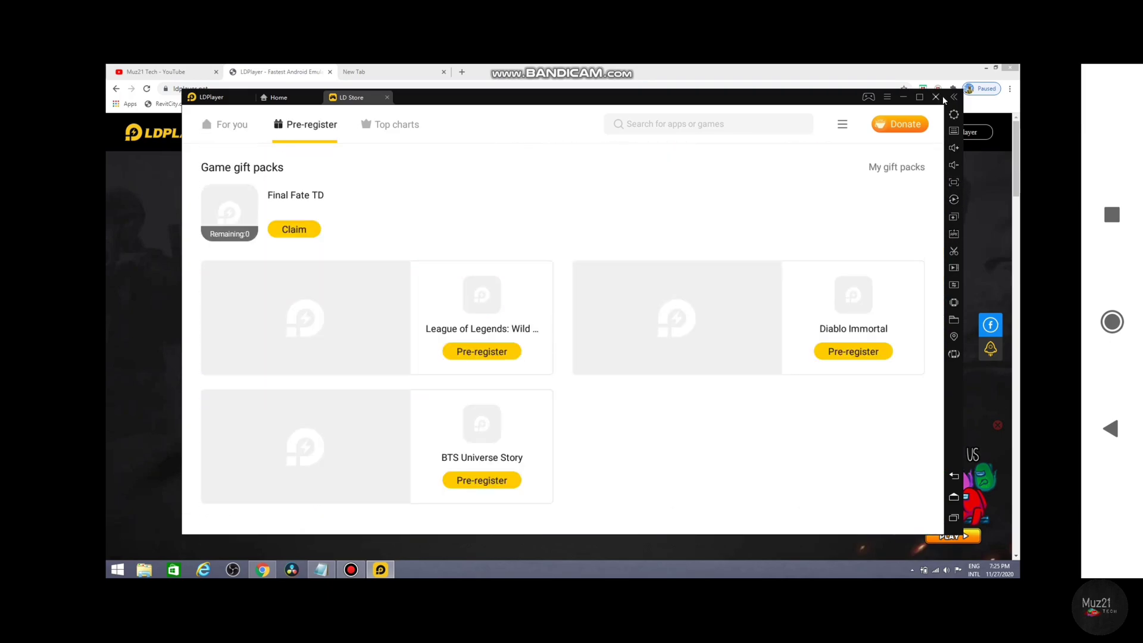
{"action": "left_click", "coordinate": [935, 97]}
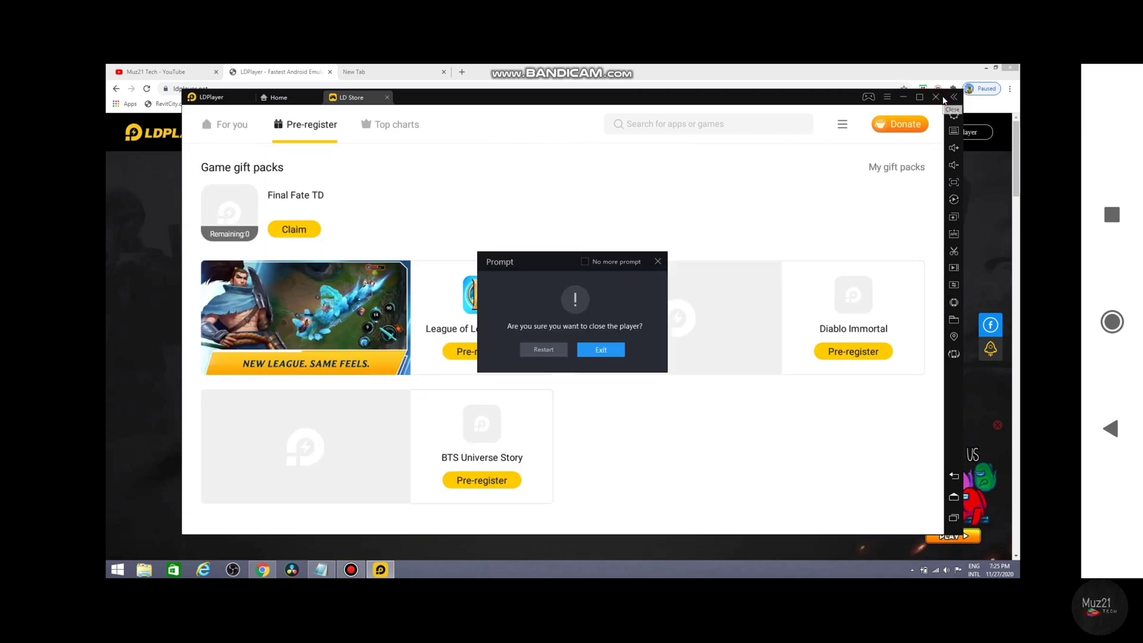
{"action": "left_click", "coordinate": [601, 350]}
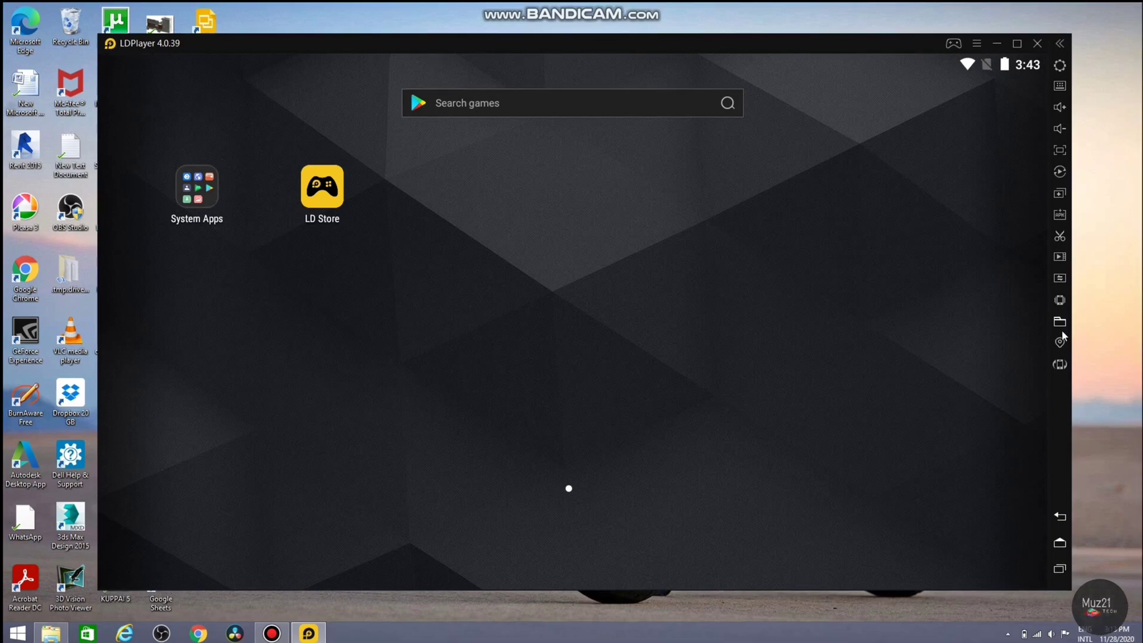
Step: Open the shared folder options from LDPlayer's right sidebar
{"action": "left_click", "coordinate": [1061, 323]}
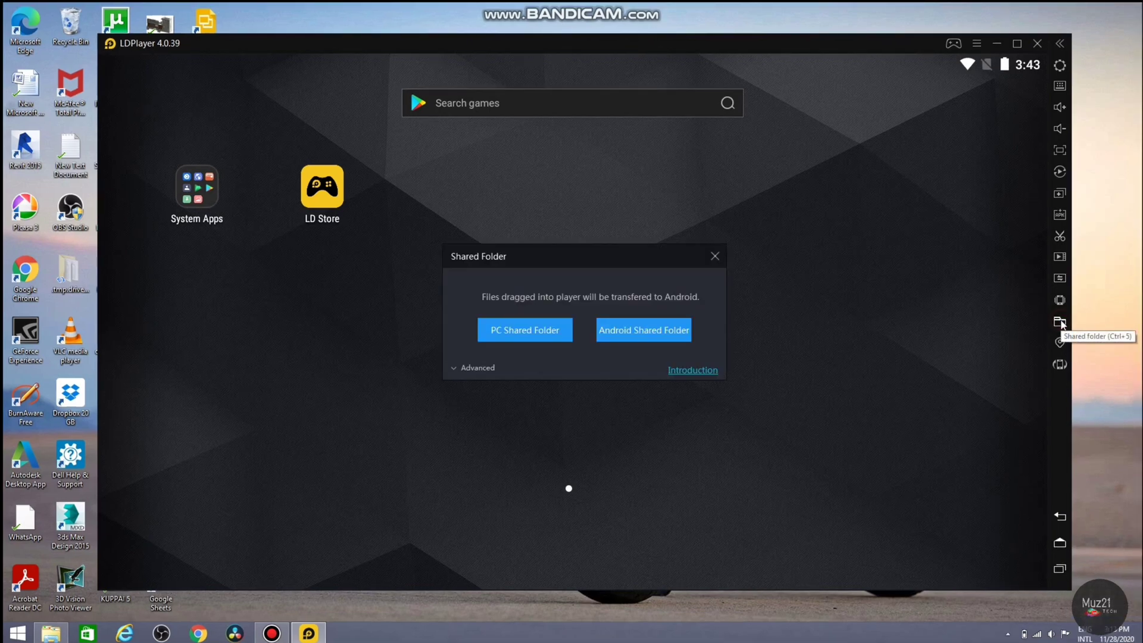
Step: Open the PC shared folder and copy the Reckless Racing 3 APK into Pictures
{"action": "left_click", "coordinate": [529, 335]}
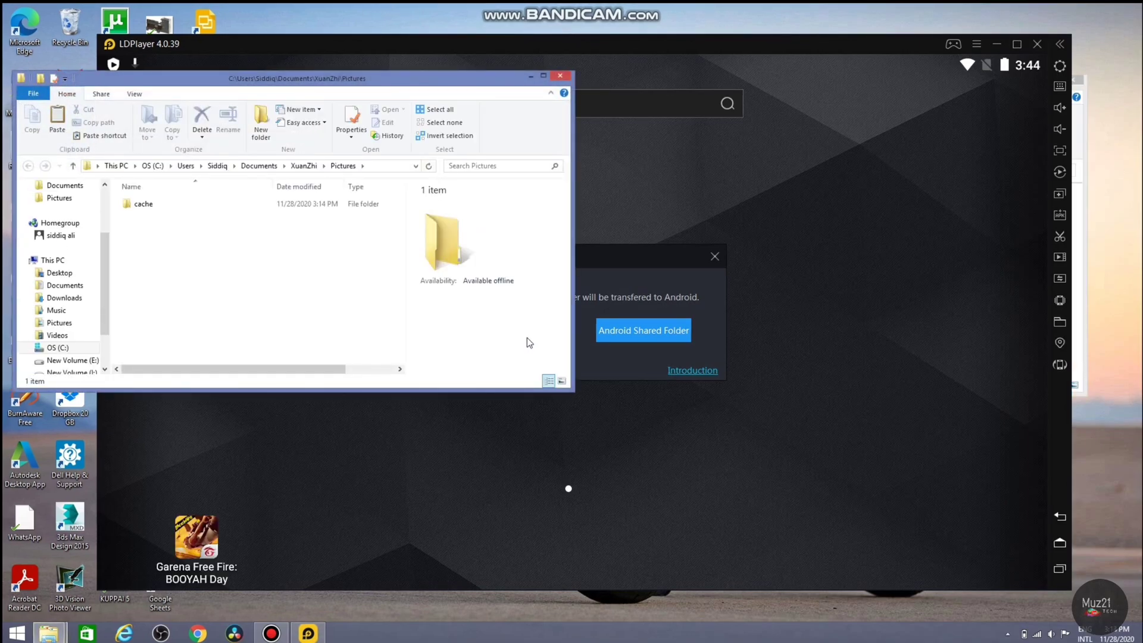
{"action": "mouse_move", "coordinate": [49, 632]}
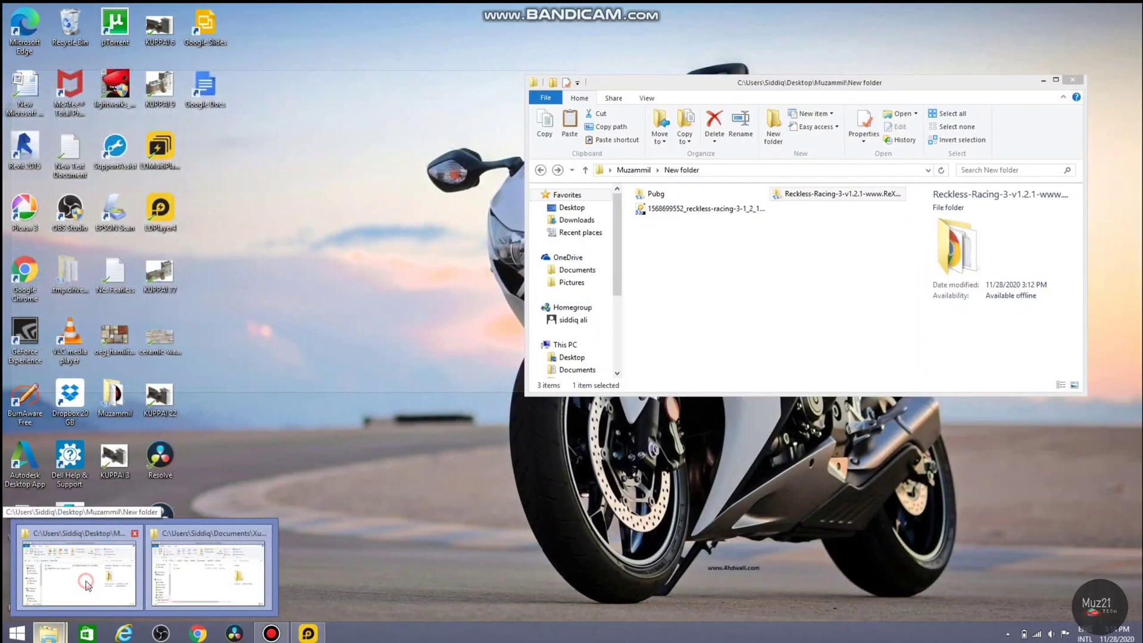
{"action": "left_click", "coordinate": [86, 581]}
{"action": "mouse_move", "coordinate": [691, 205]}
{"action": "left_mouse_down"}
{"action": "mouse_move", "coordinate": [705, 207]}
{"action": "mouse_move", "coordinate": [363, 246]}
{"action": "mouse_move", "coordinate": [203, 306]}
{"action": "left_mouse_up"}
{"action": "left_click", "coordinate": [238, 341]}
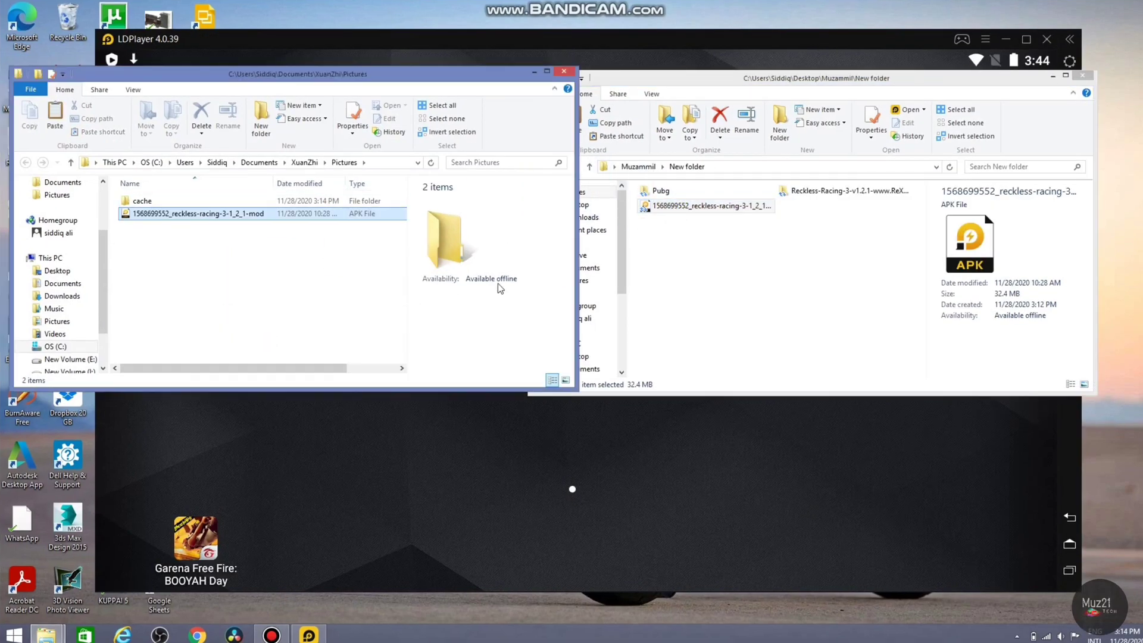
Step: Copy the com.pixelbite.rr3 folder from Reckless-Racing into Pictures and close the game files window
{"action": "right_click", "coordinate": [803, 194]}
{"action": "left_click", "coordinate": [811, 200]}
{"action": "double_click", "coordinate": [817, 192]}
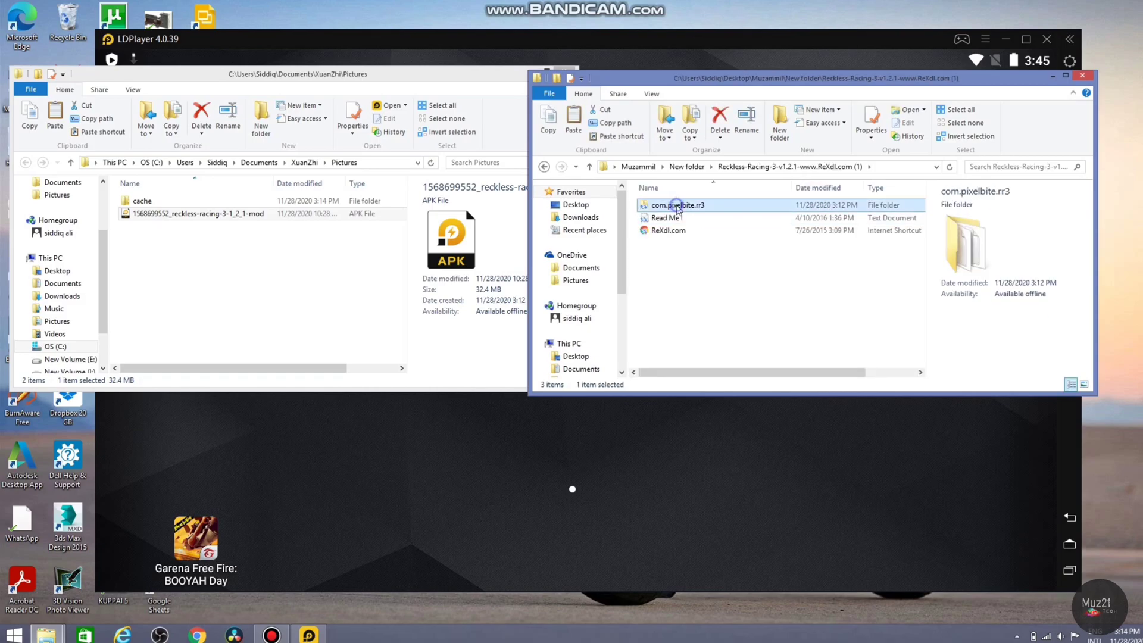
{"action": "left_click_drag", "start_coordinate": [677, 205], "coordinate": [232, 307]}
{"action": "left_click", "coordinate": [265, 347]}
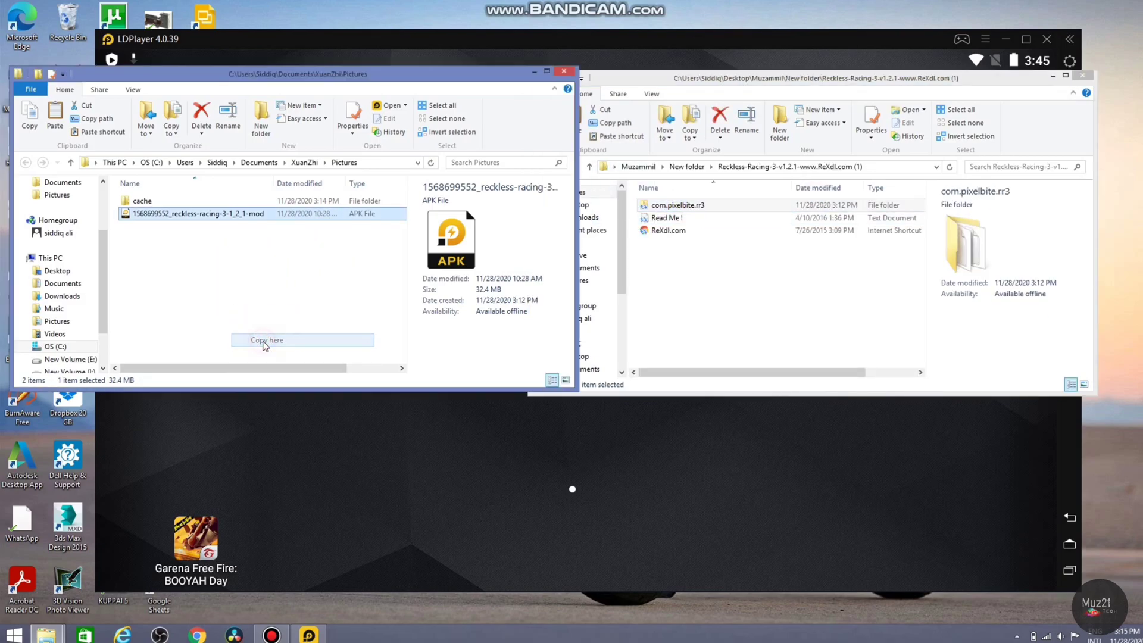
{"action": "left_click", "coordinate": [1082, 75]}
Step: Install Reckless Racing 3 from the APK in the Android shared folder
{"action": "left_click", "coordinate": [565, 72]}
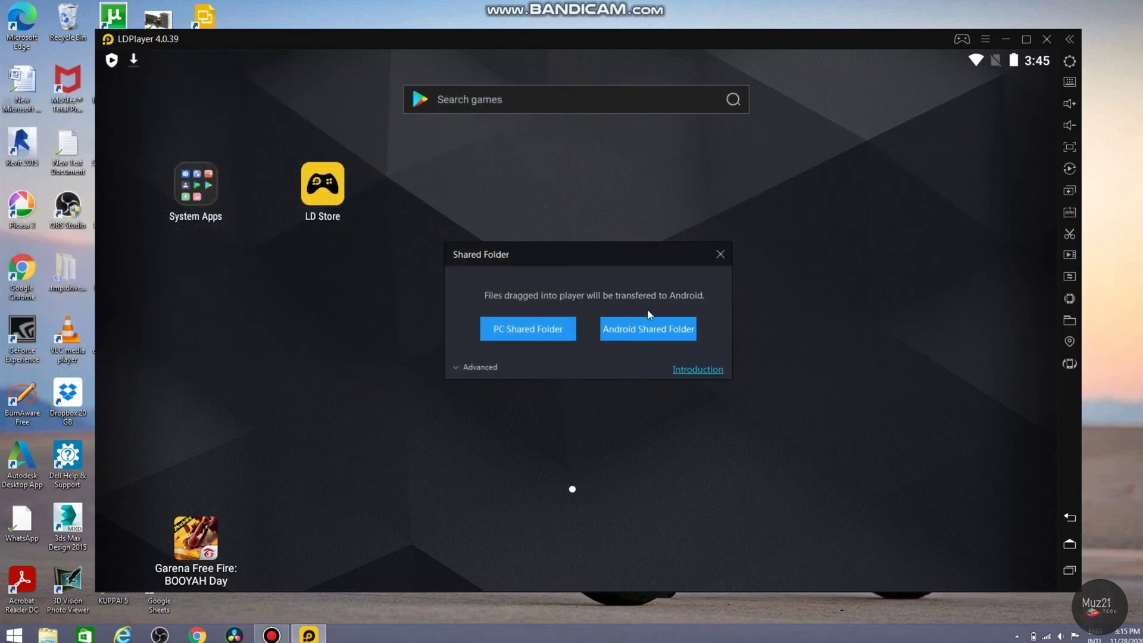
{"action": "left_click", "coordinate": [637, 324]}
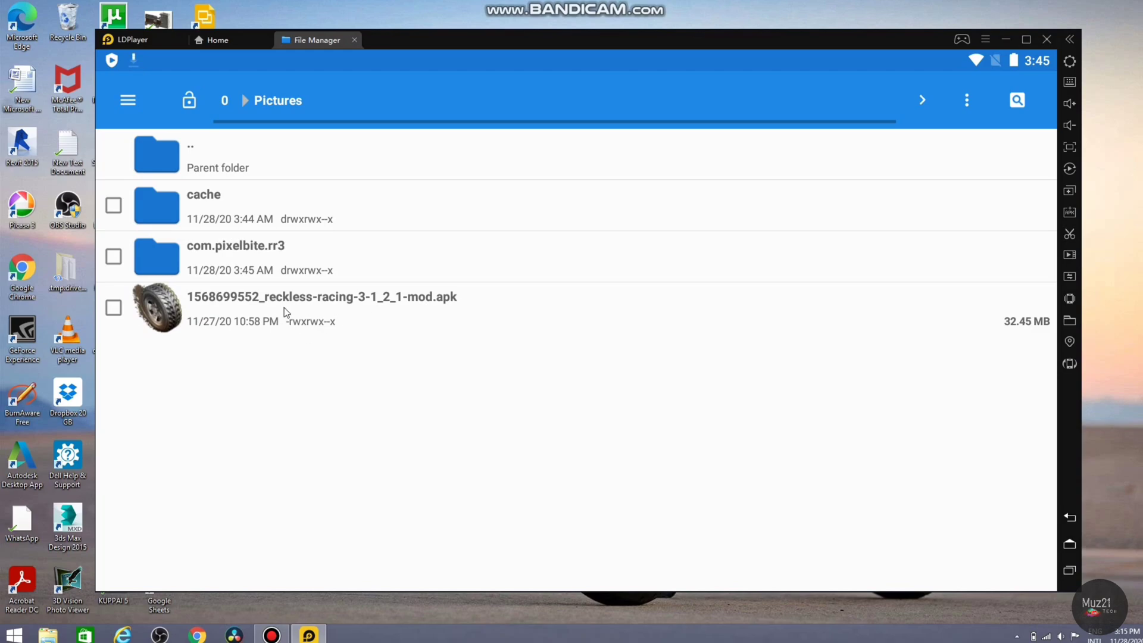
{"action": "left_click", "coordinate": [285, 309]}
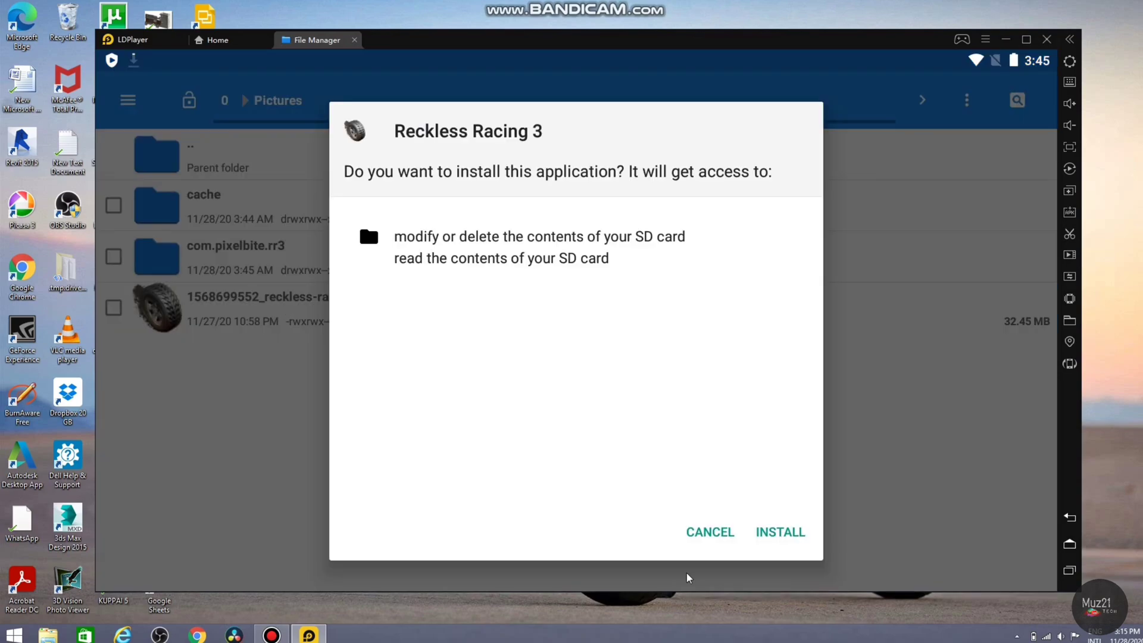
{"action": "left_click", "coordinate": [795, 532]}
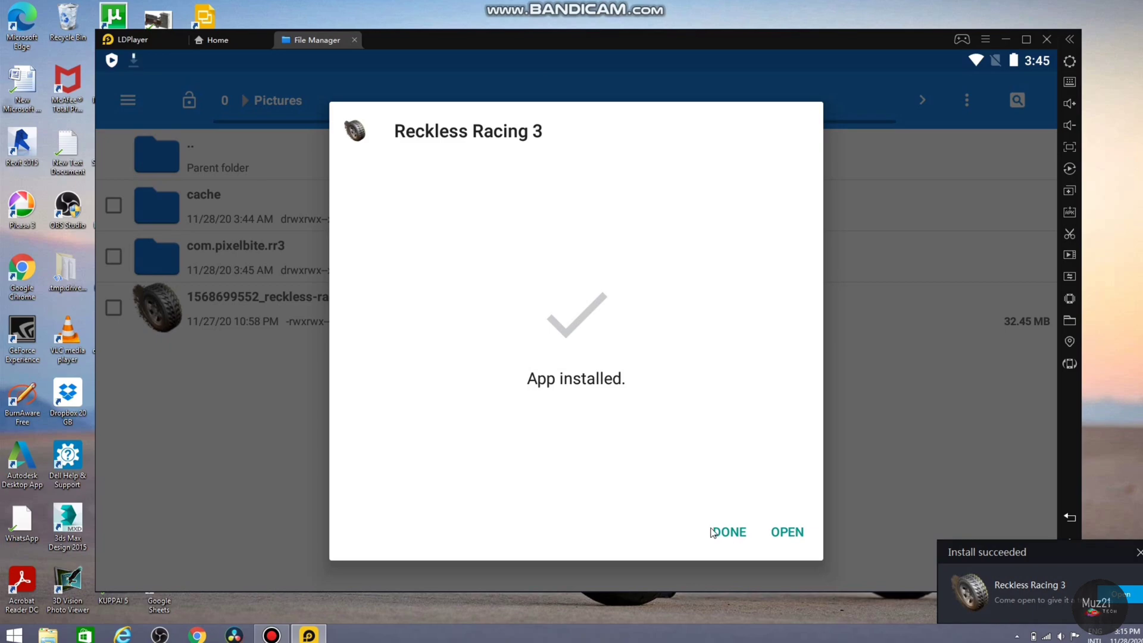
{"action": "left_click", "coordinate": [726, 532]}
Step: Select the com.pixelbite.rr3 folder and browse to Internal shared storage > Android
{"action": "left_click", "coordinate": [113, 256]}
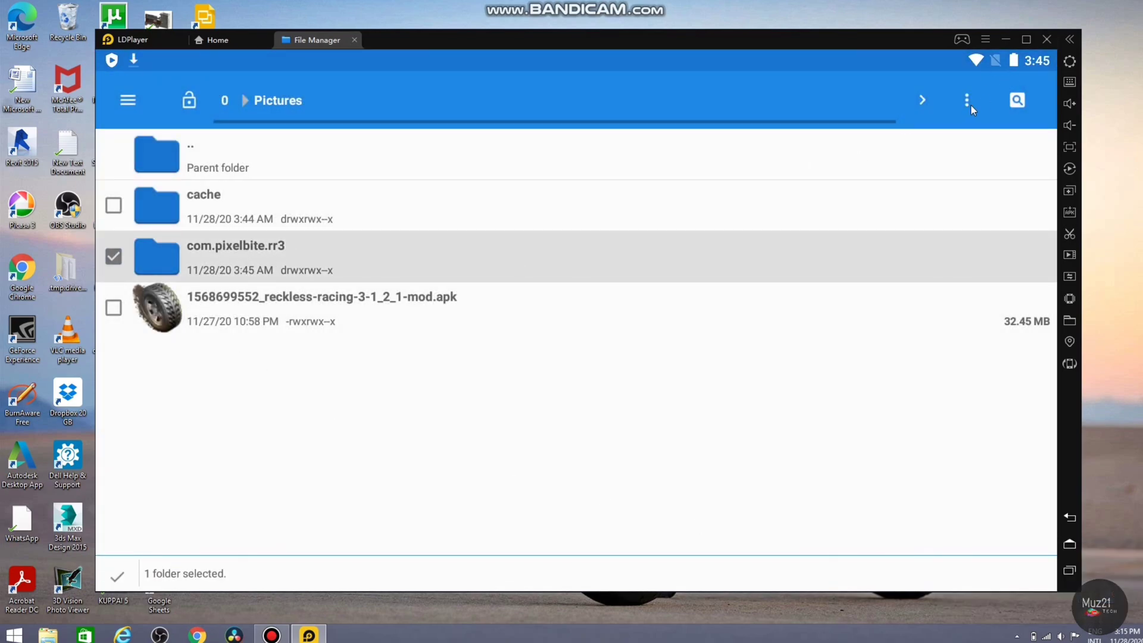
{"action": "left_click", "coordinate": [129, 100]}
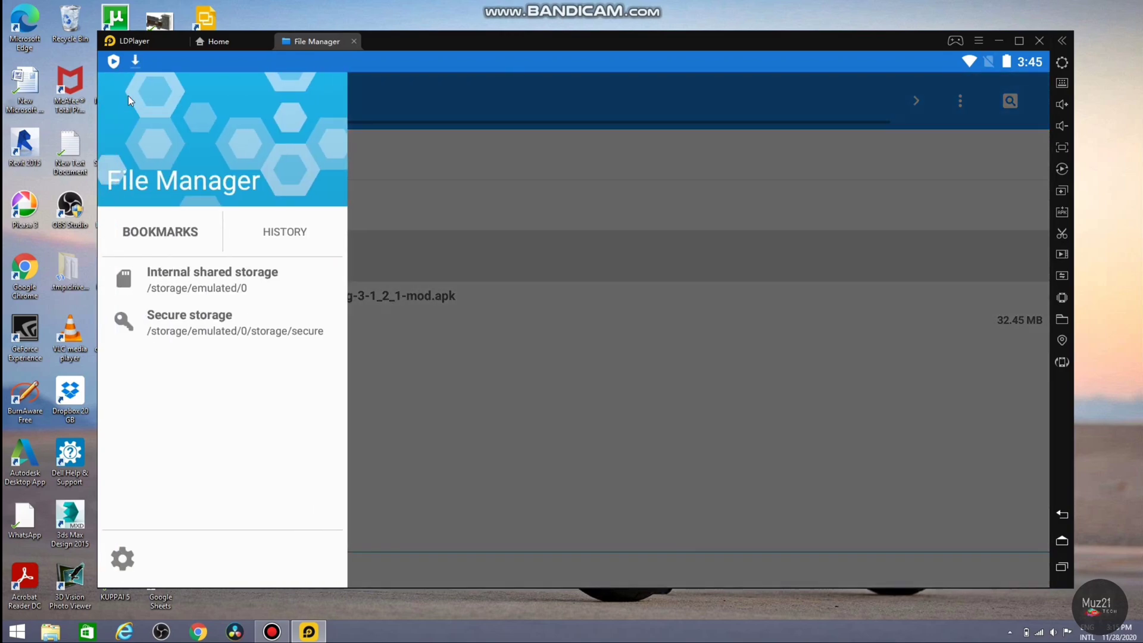
{"action": "left_click", "coordinate": [175, 286]}
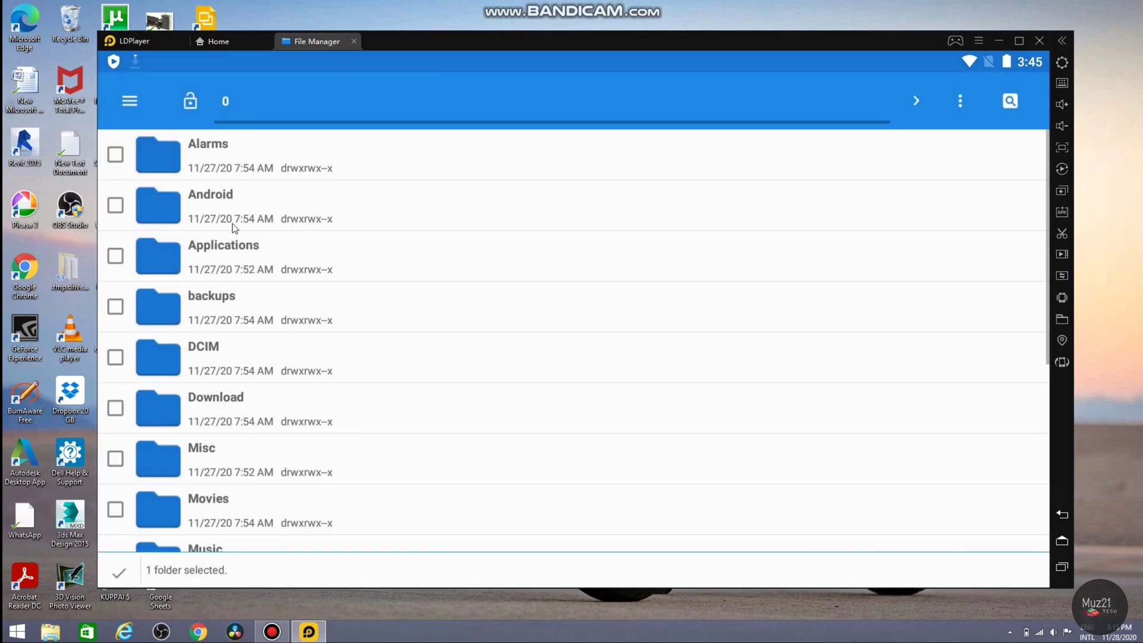
{"action": "left_click", "coordinate": [235, 210]}
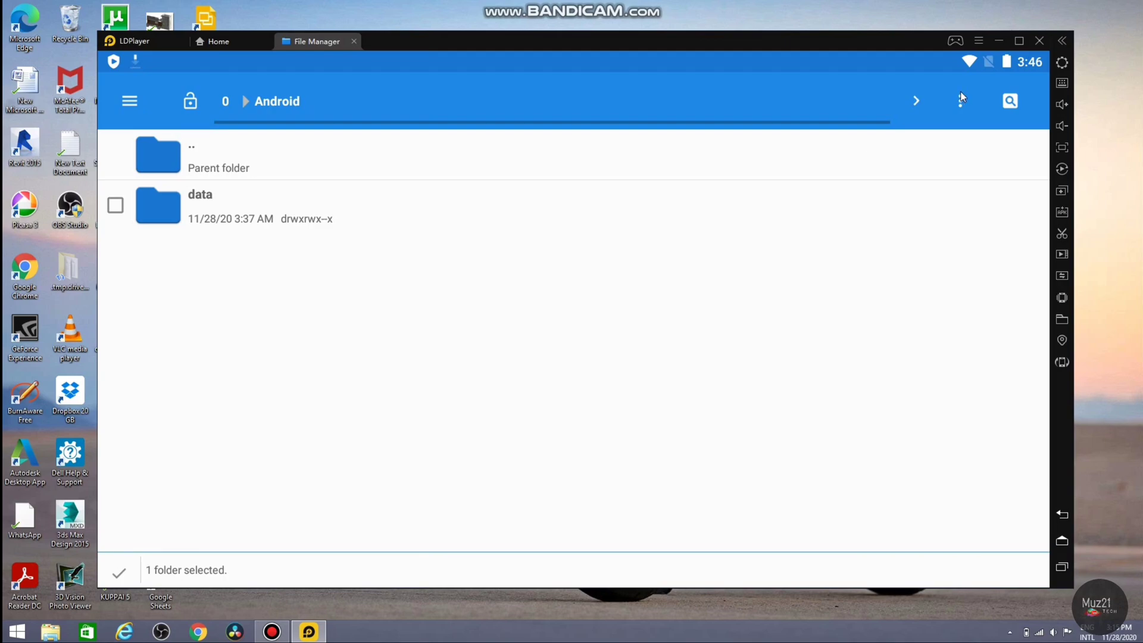
Step: Create a new folder named 'obb' inside the Android folder
{"action": "left_click", "coordinate": [960, 98]}
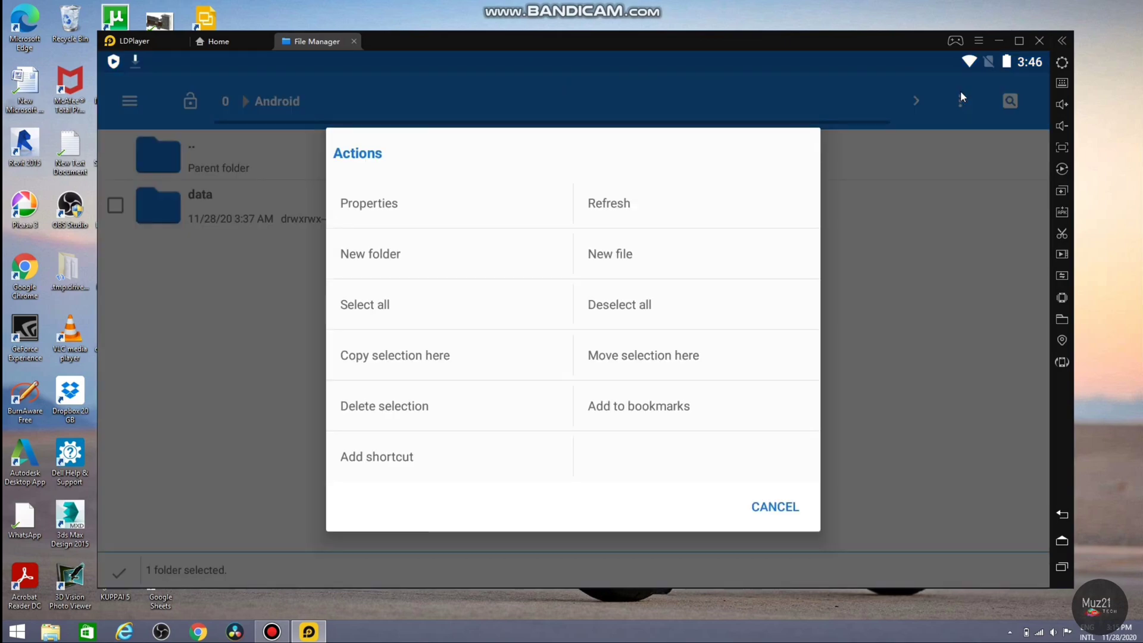
{"action": "left_click", "coordinate": [465, 259]}
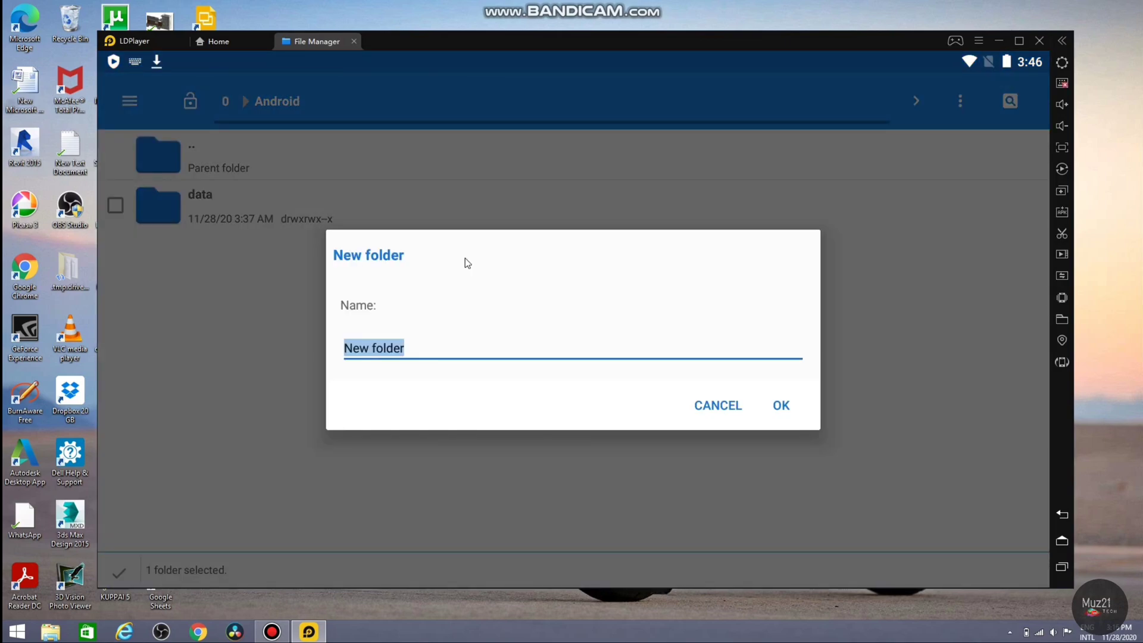
{"action": "type", "text": "obb"}
{"action": "left_click", "coordinate": [782, 407]}
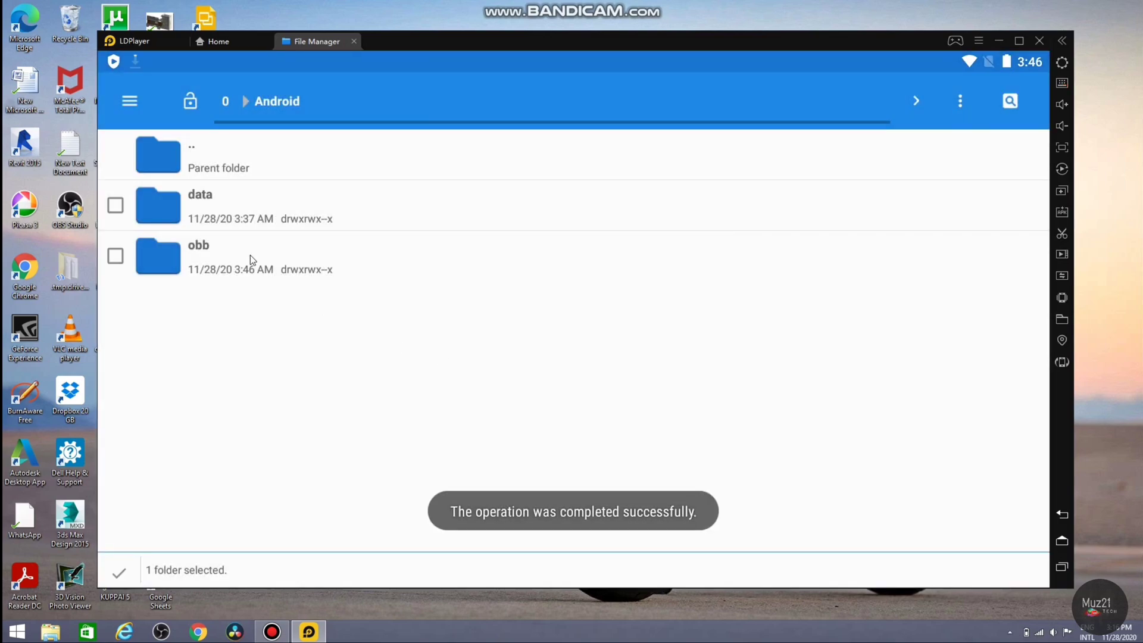
Step: Open the obb folder and copy the selected com.pixelbite.rr3 folder into it
{"action": "left_click", "coordinate": [250, 255]}
{"action": "left_click", "coordinate": [954, 107]}
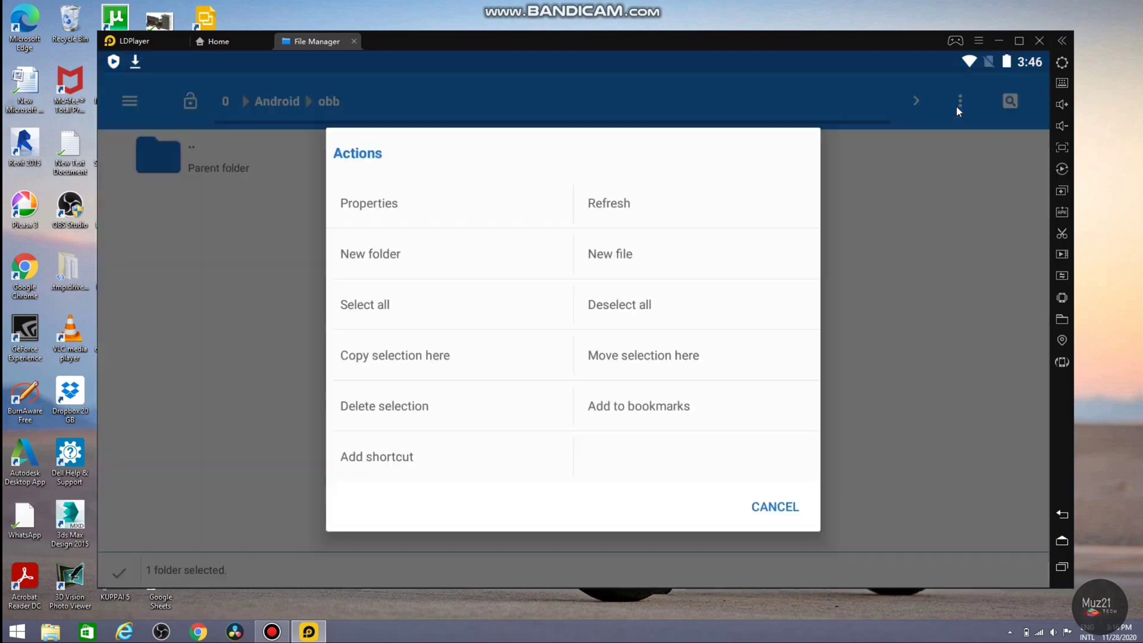
{"action": "left_click", "coordinate": [431, 350]}
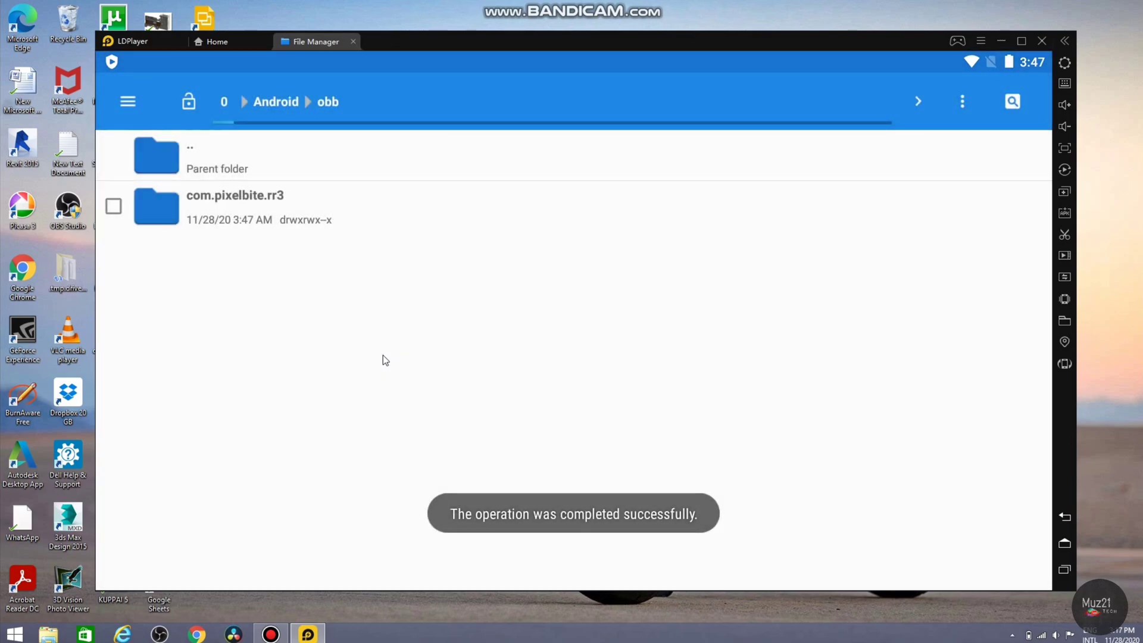
Step: Close the File Manager to return to the LDPlayer home screen
{"action": "left_click", "coordinate": [127, 106]}
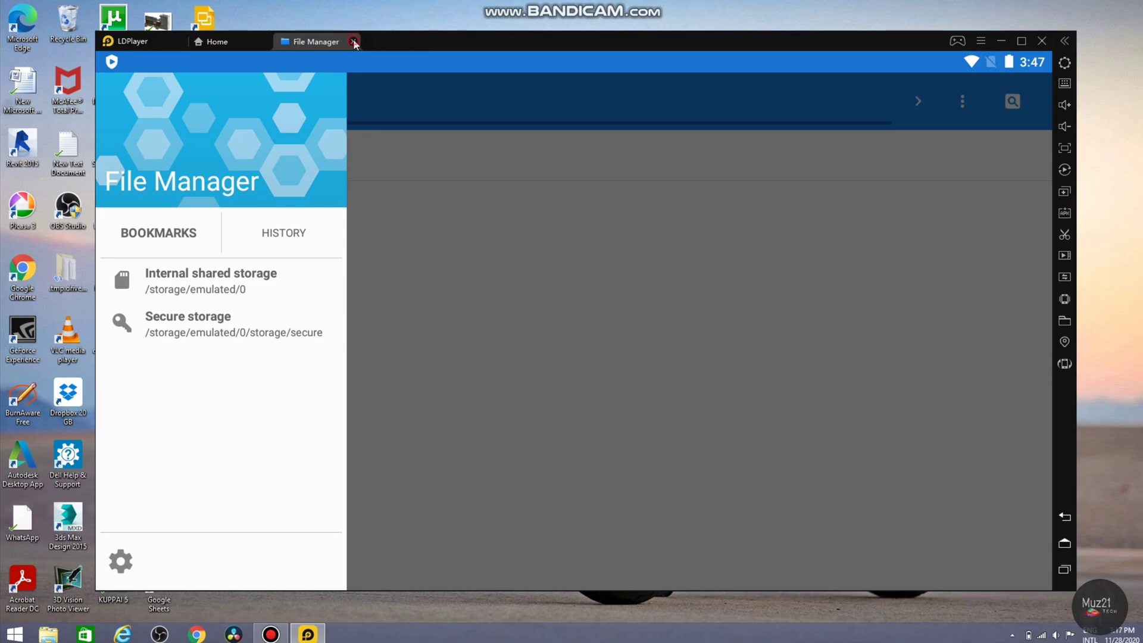
{"action": "left_click", "coordinate": [354, 42]}
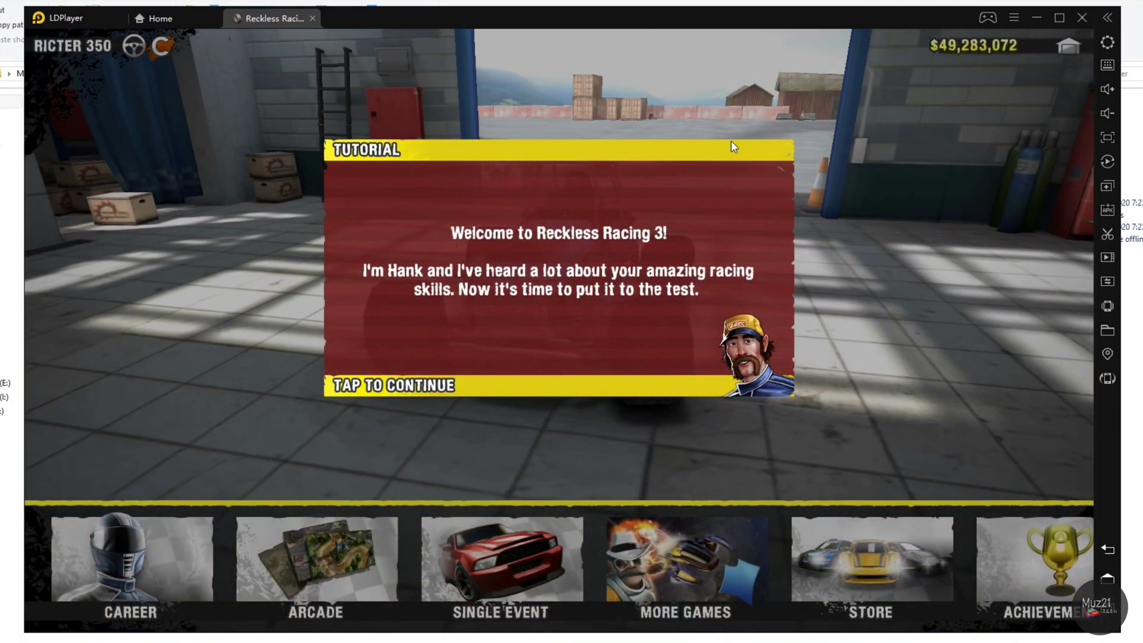
Step: Skip the welcome tutorials, then choose Single Event > Race > The Zone and play Radioactive
{"action": "left_click", "coordinate": [471, 356]}
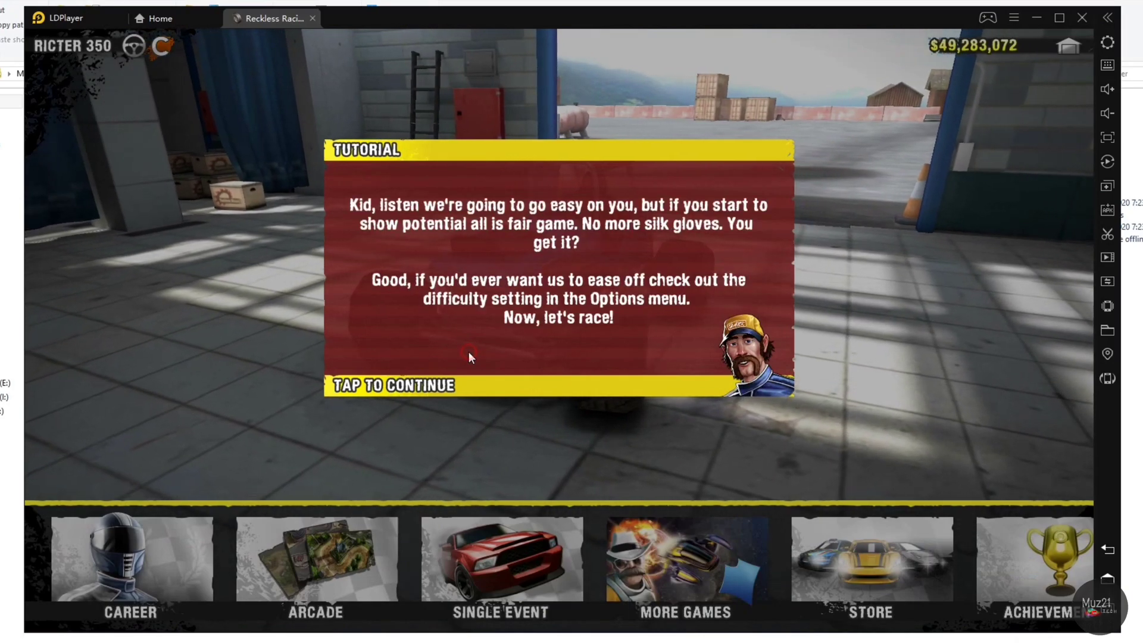
{"action": "left_click", "coordinate": [470, 355]}
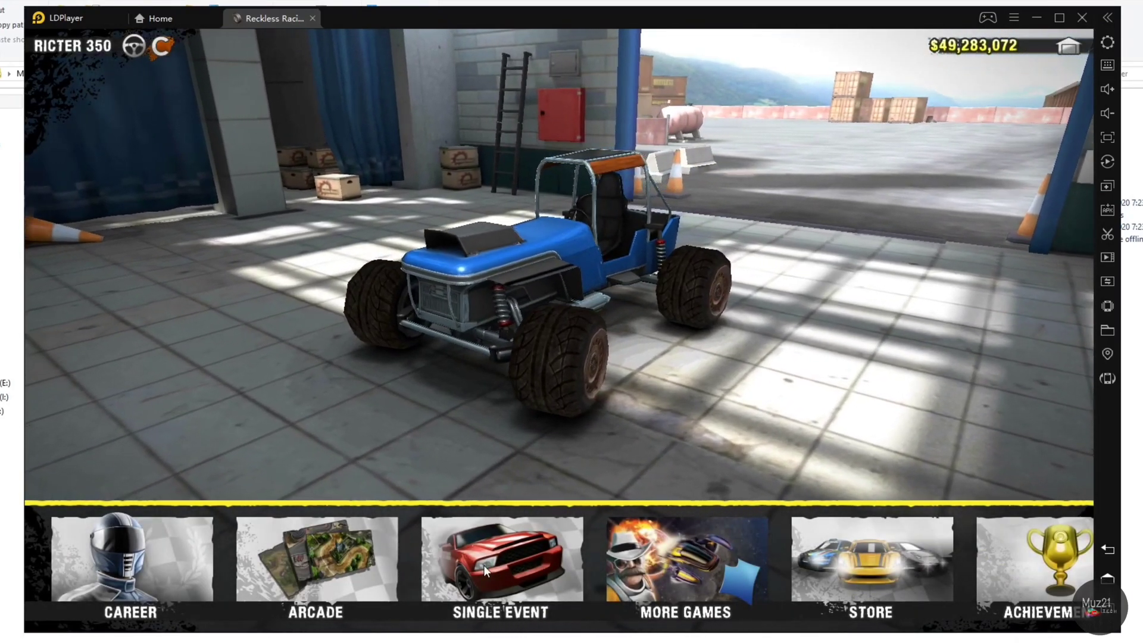
{"action": "left_click", "coordinate": [483, 565]}
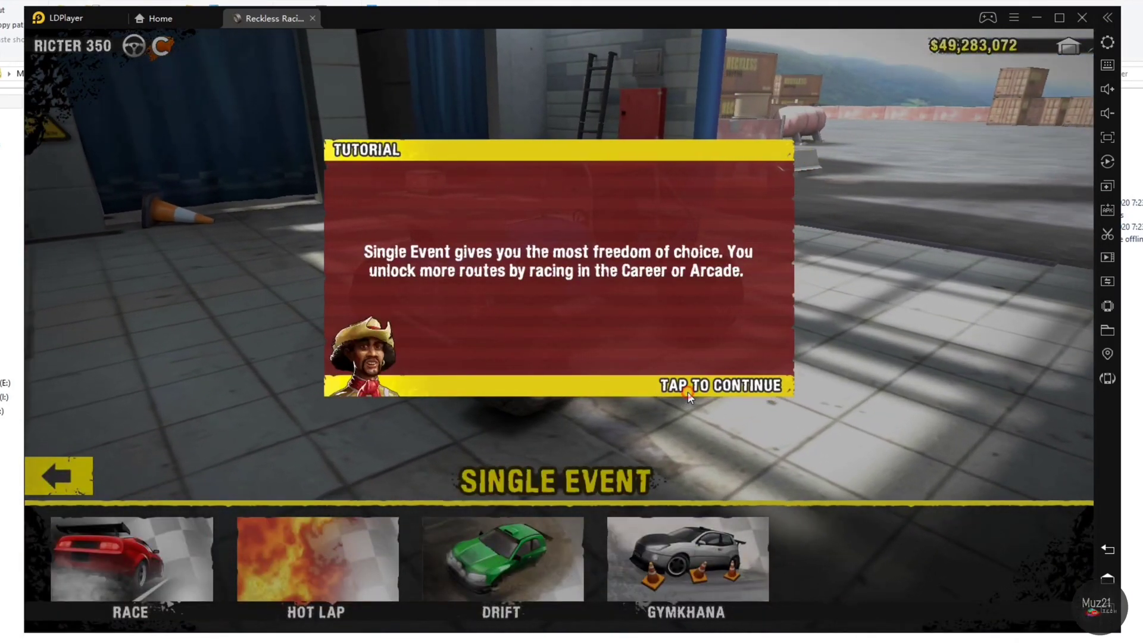
{"action": "left_click", "coordinate": [687, 392]}
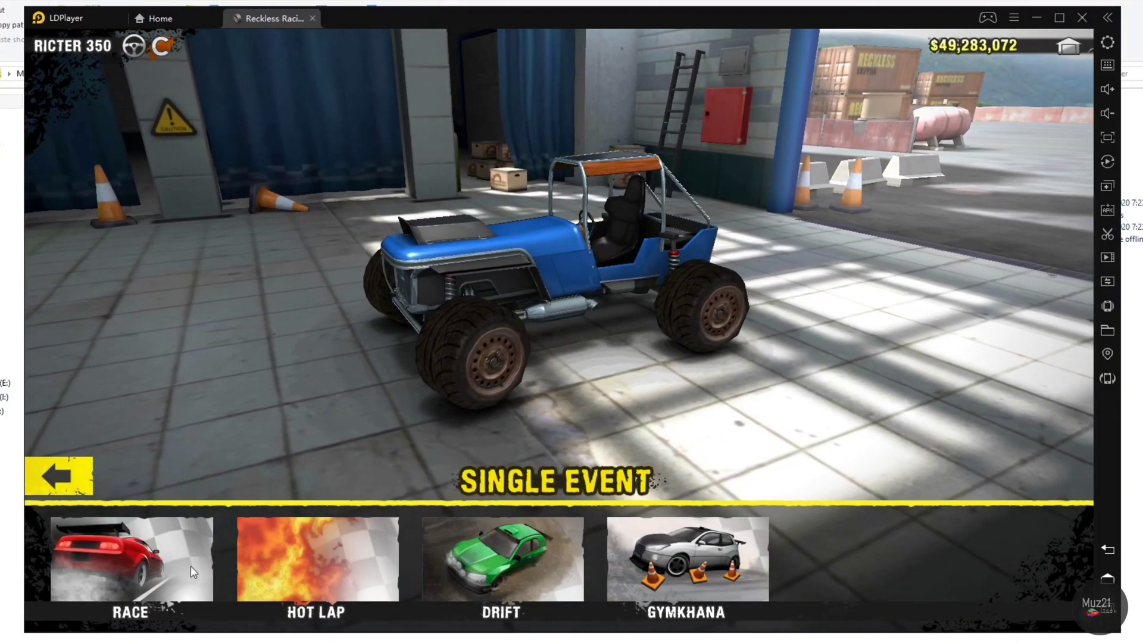
{"action": "left_click", "coordinate": [187, 566]}
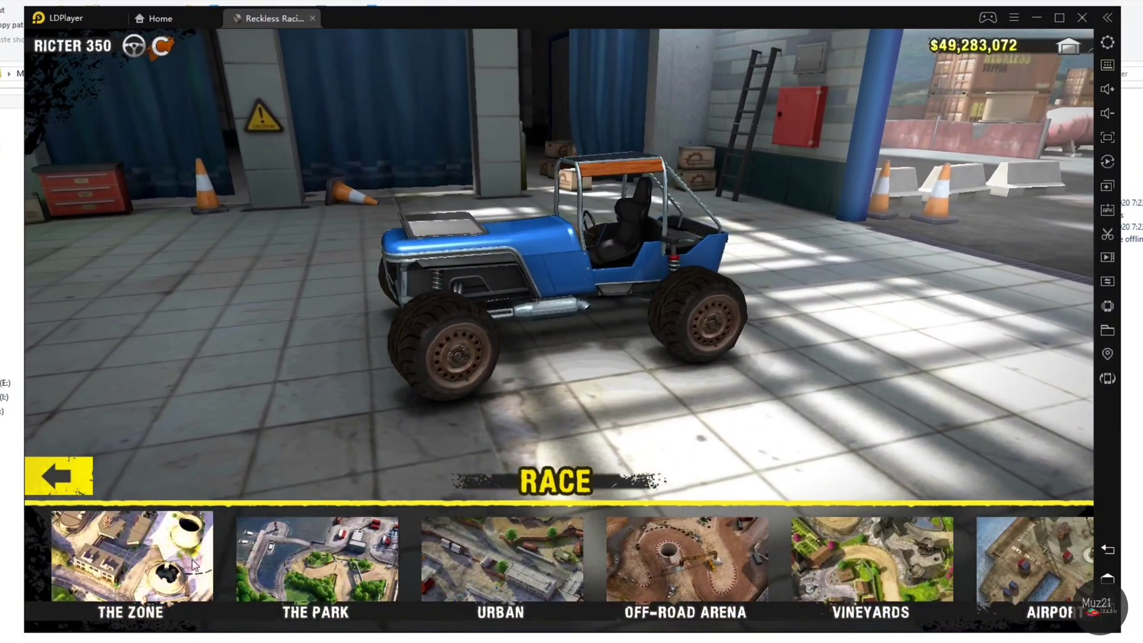
{"action": "left_click", "coordinate": [196, 565]}
{"action": "left_click", "coordinate": [191, 563]}
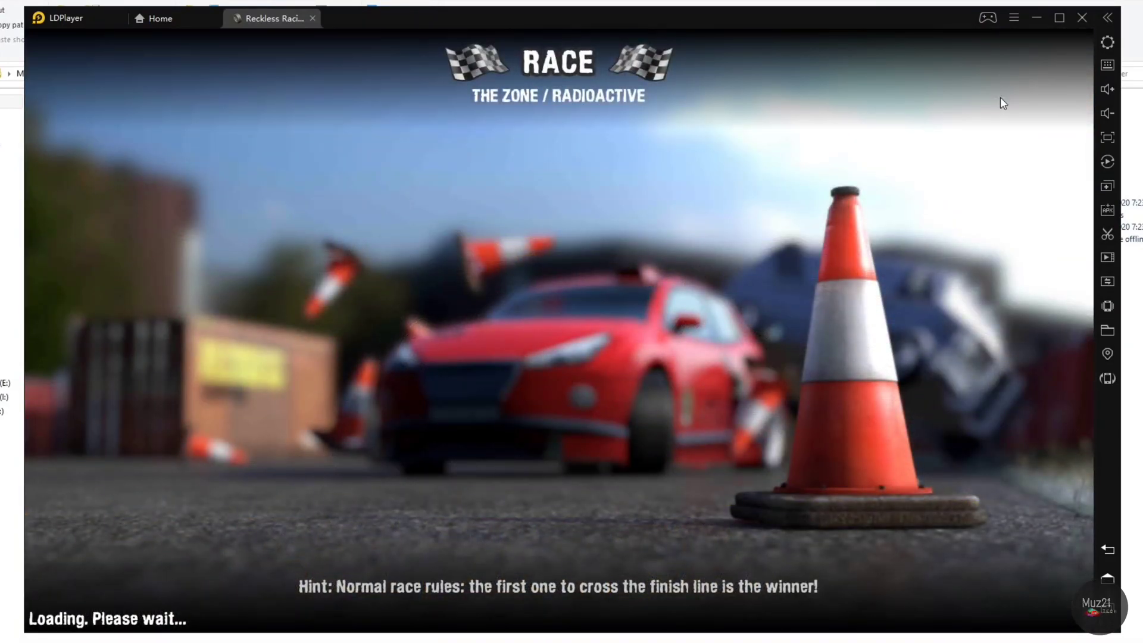
Step: Dismiss the race tutorial and save a key mapping using Ctrl, Alt, Space, ↑ and ↓
{"action": "left_click", "coordinate": [1104, 64]}
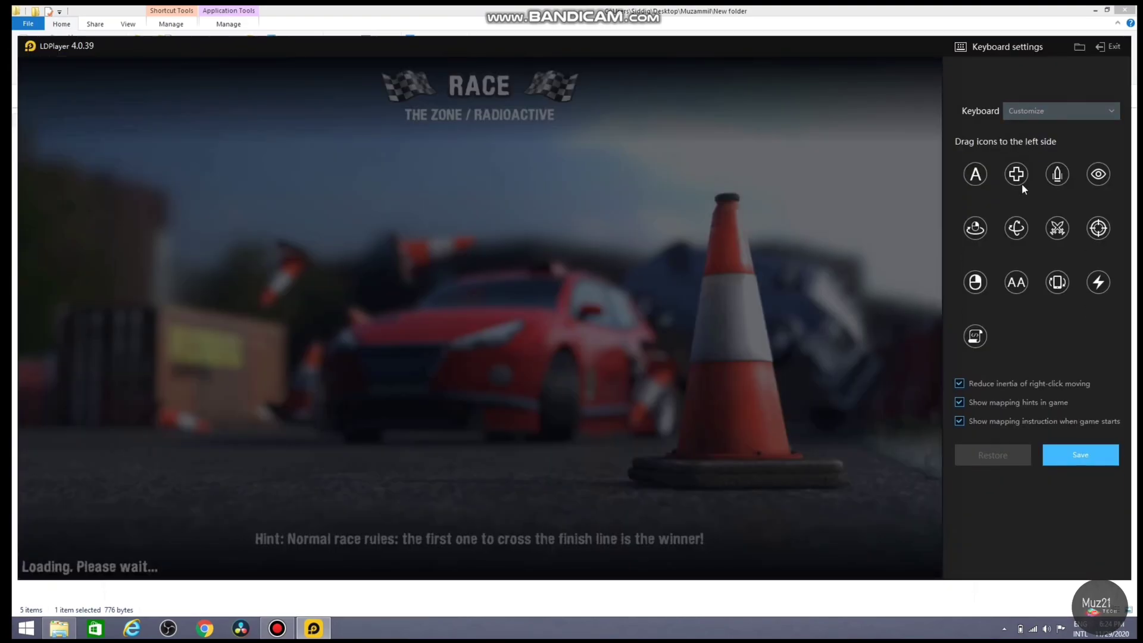
{"action": "left_click", "coordinate": [1108, 46]}
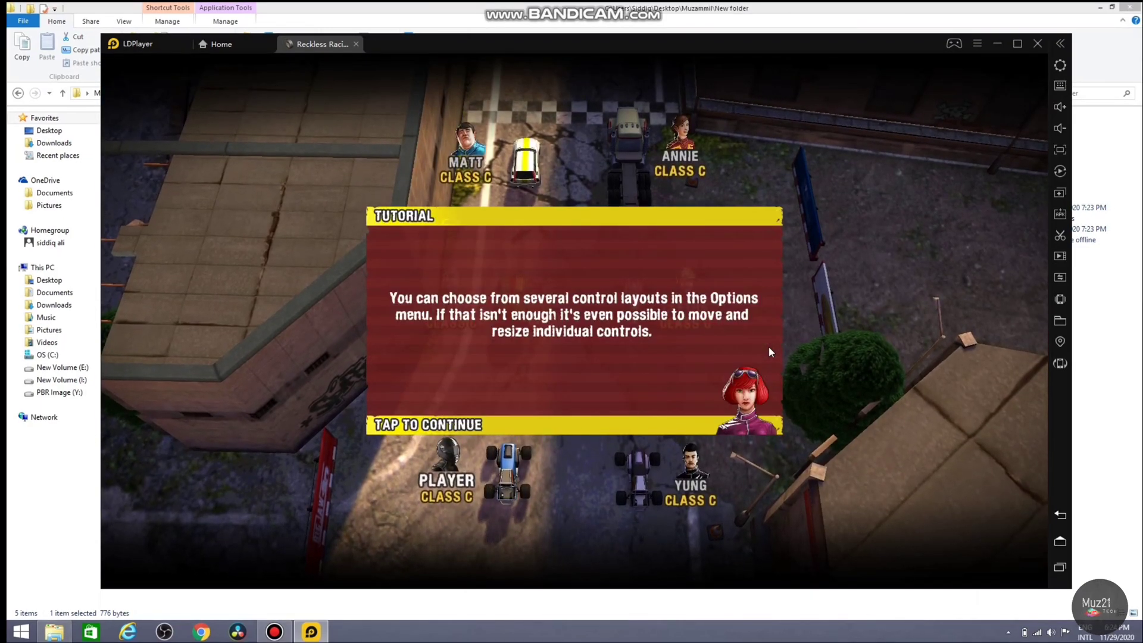
{"action": "left_click", "coordinate": [769, 347]}
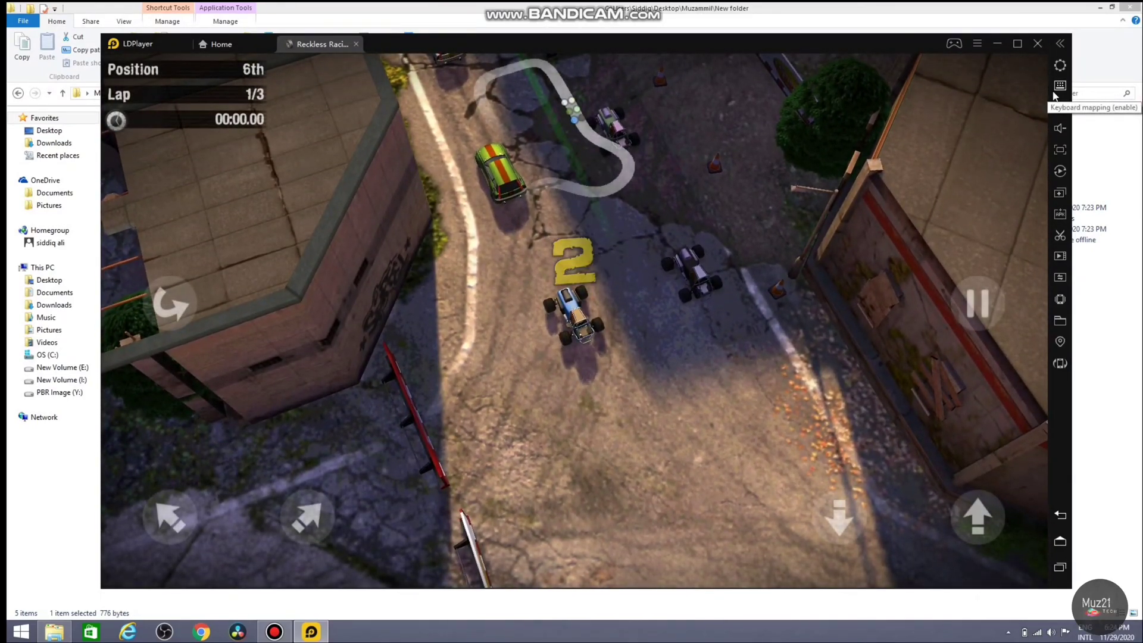
{"action": "left_click", "coordinate": [1053, 93]}
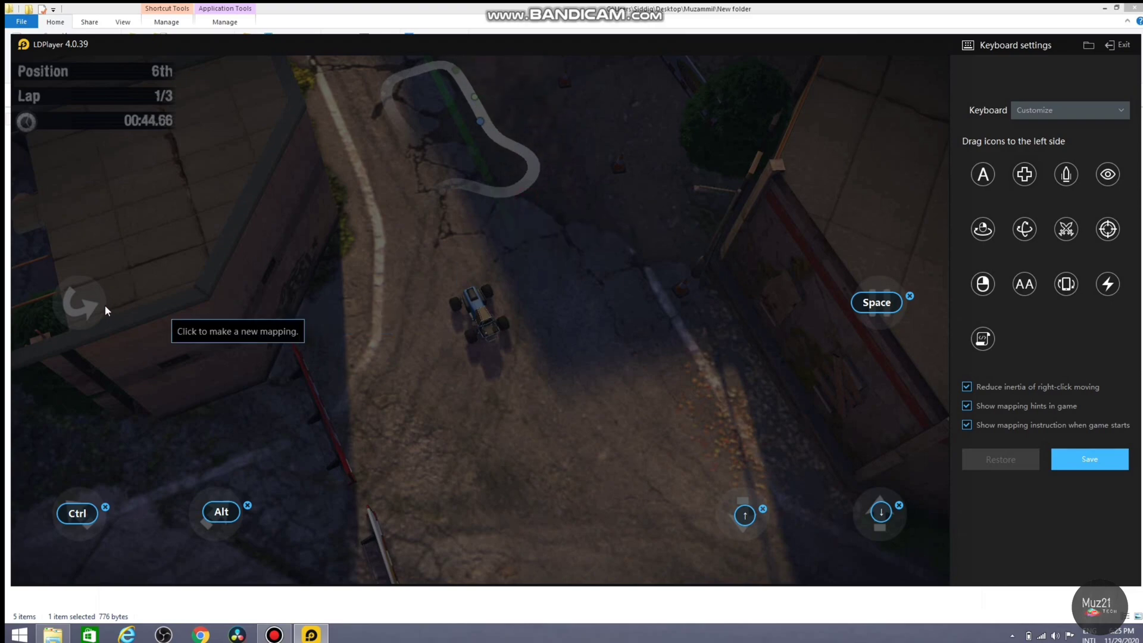
{"action": "left_click", "coordinate": [1100, 459]}
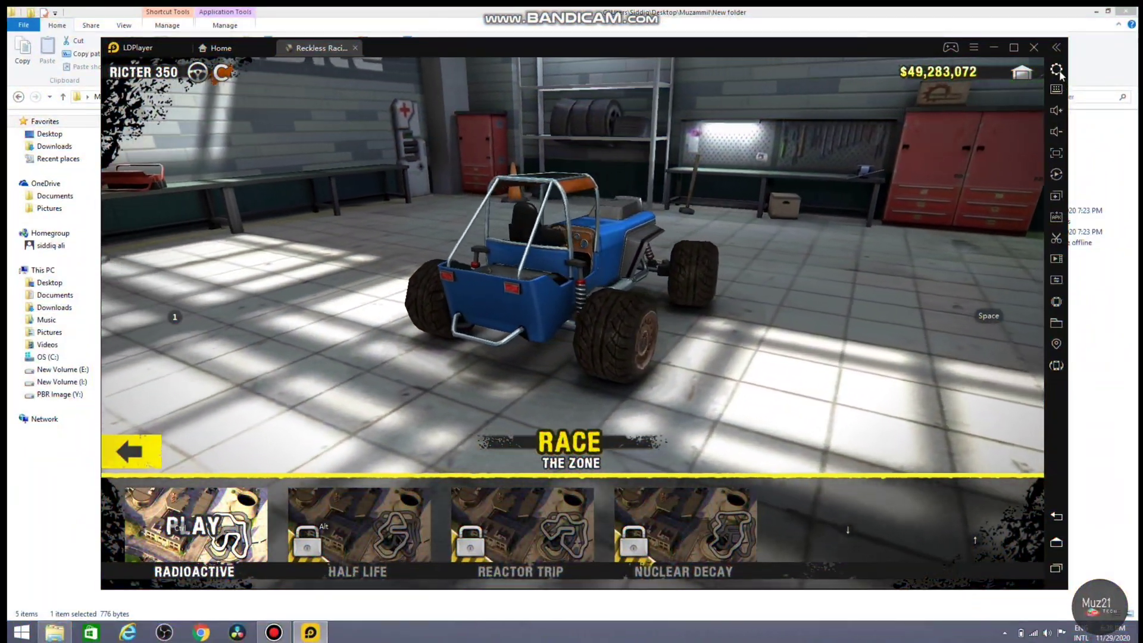
Step: Switch the emulator resolution to a custom 1600x900 at DPI 240
{"action": "left_click", "coordinate": [1056, 70]}
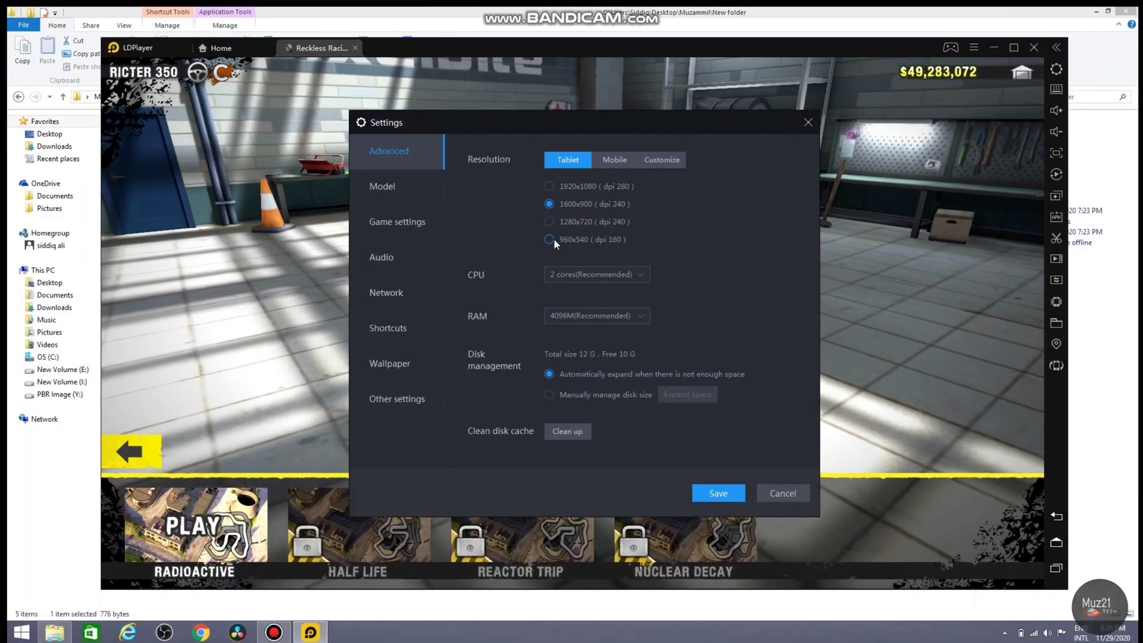
{"action": "left_click", "coordinate": [553, 238]}
{"action": "left_click", "coordinate": [613, 160]}
{"action": "left_click", "coordinate": [657, 162]}
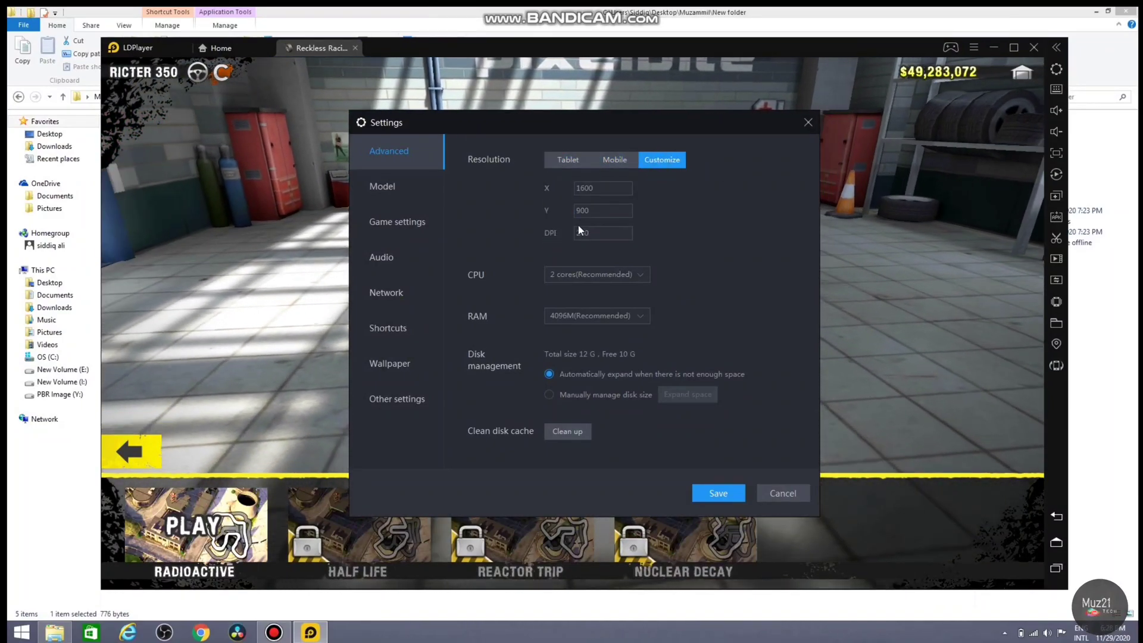
Step: Set the emulator RAM size to 256M
{"action": "left_click", "coordinate": [599, 322]}
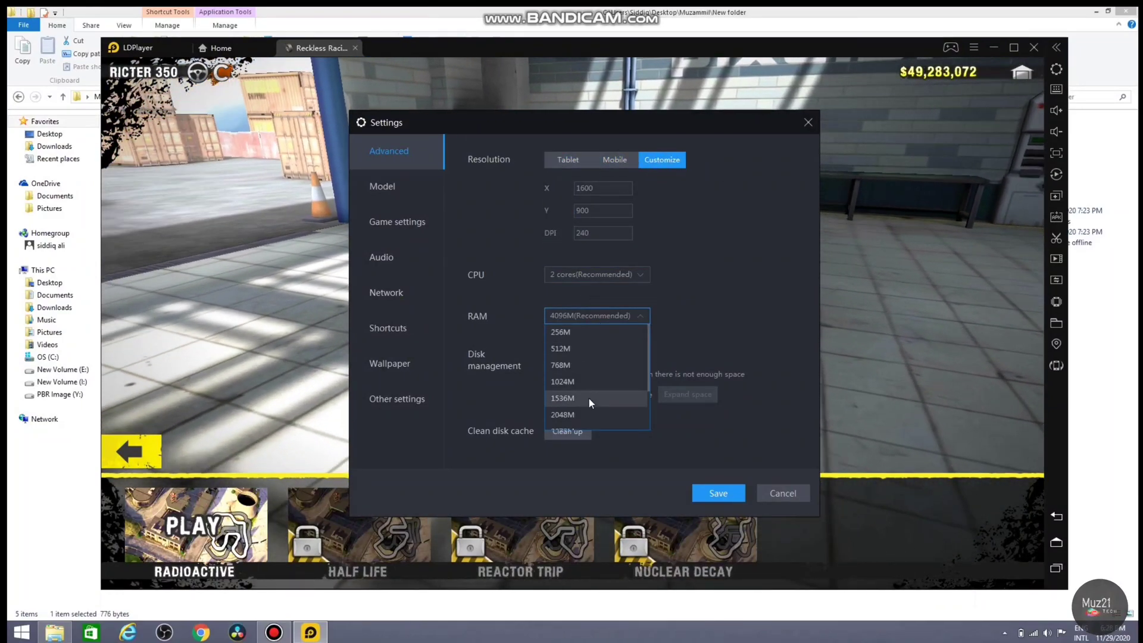
{"action": "left_click", "coordinate": [634, 318]}
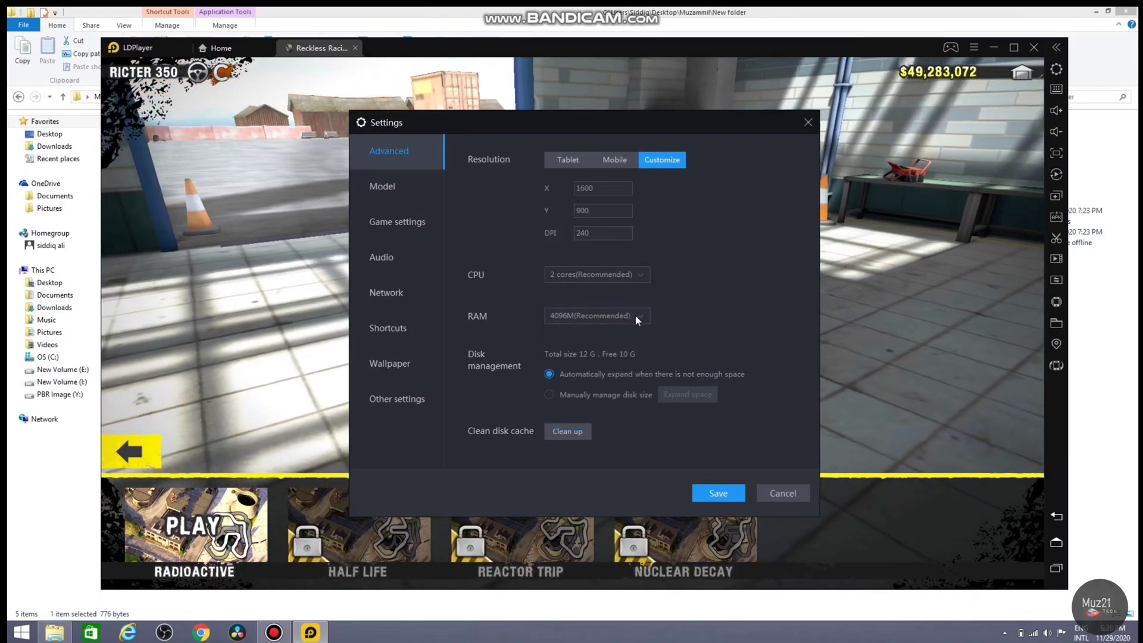
{"action": "left_click", "coordinate": [634, 318]}
{"action": "left_click", "coordinate": [596, 332]}
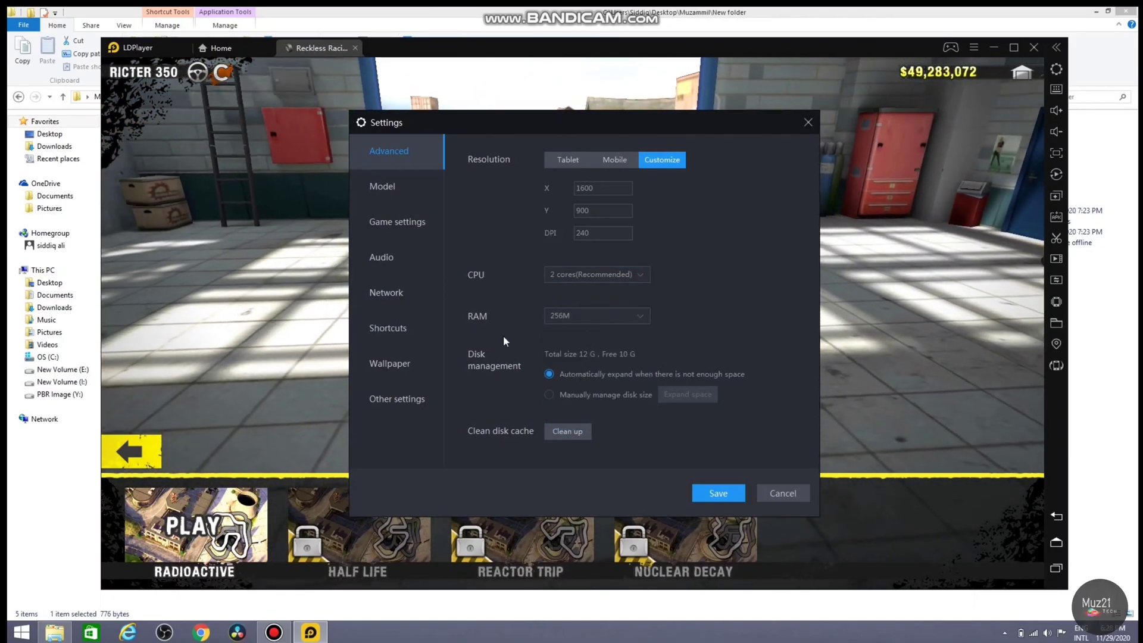
Step: Set the game frame rate to 120 FPS and accept the high frame rate prompt
{"action": "left_click", "coordinate": [379, 186]}
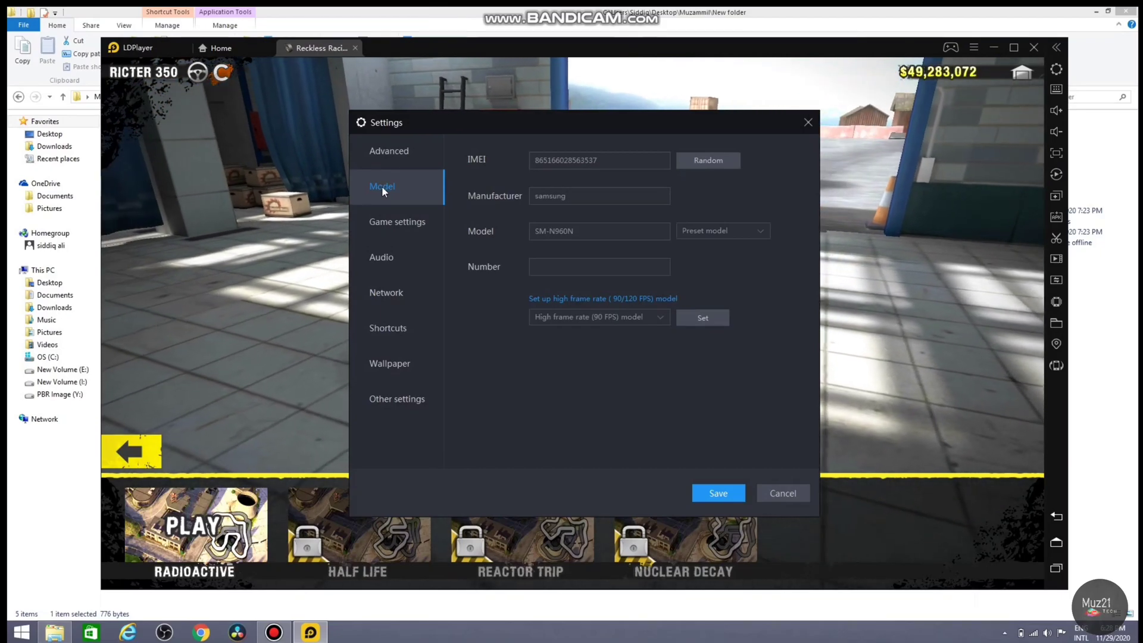
{"action": "left_click", "coordinate": [384, 221]}
{"action": "left_click", "coordinate": [587, 159]}
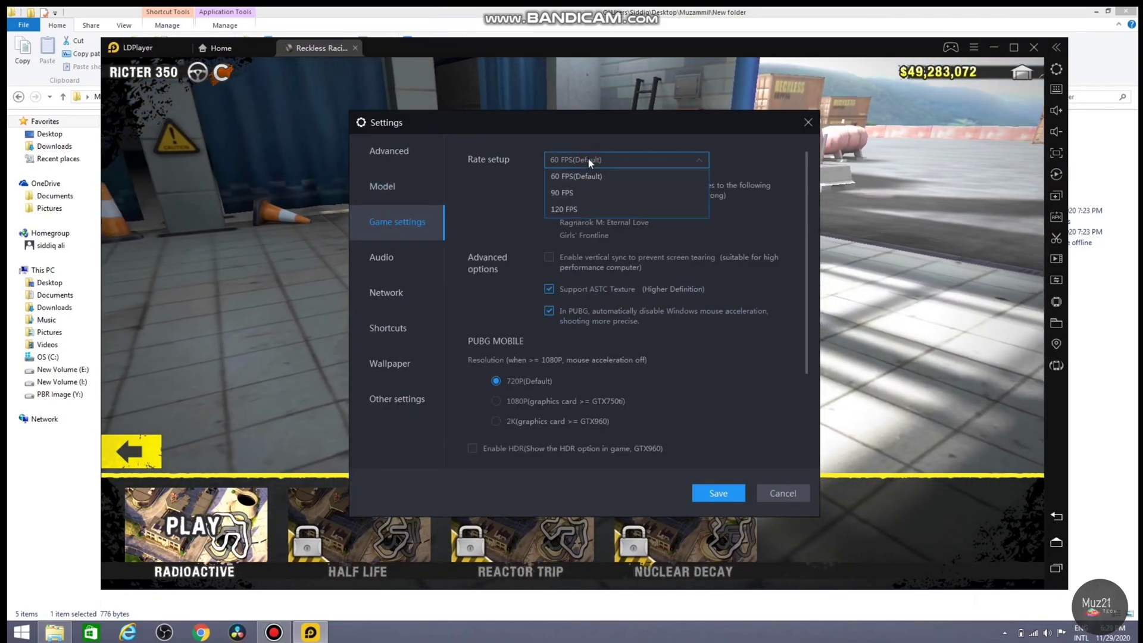
{"action": "left_click", "coordinate": [577, 208]}
{"action": "left_click", "coordinate": [533, 372]}
{"action": "left_click", "coordinate": [384, 267]}
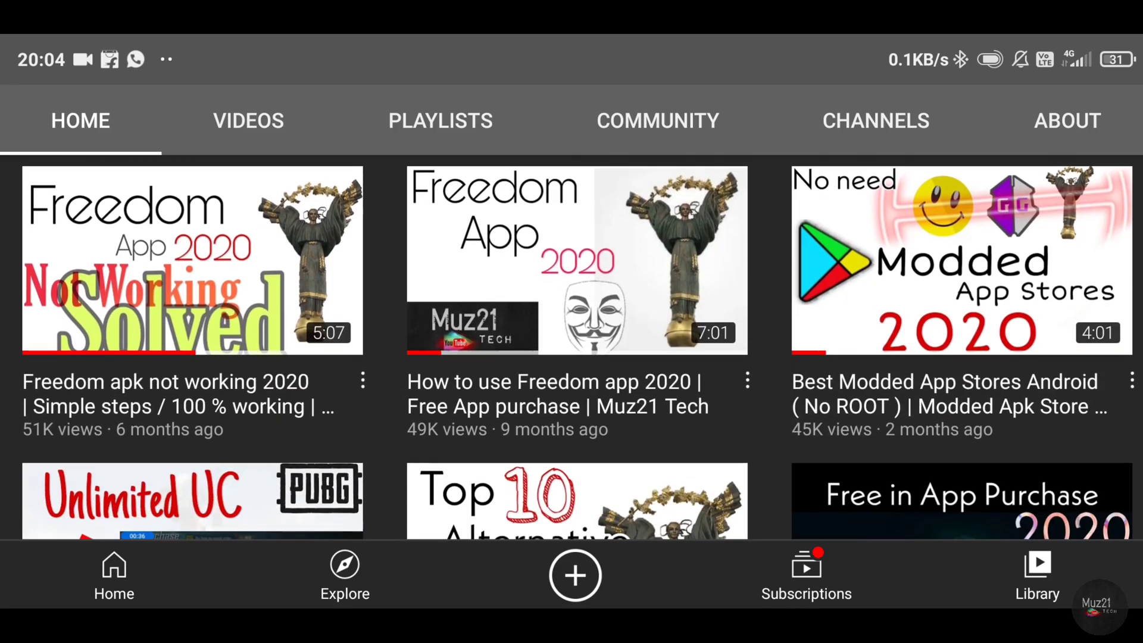
{"action": "scroll", "coordinate": [571, 345], "scroll_direction": "down", "scroll_amount": 15}
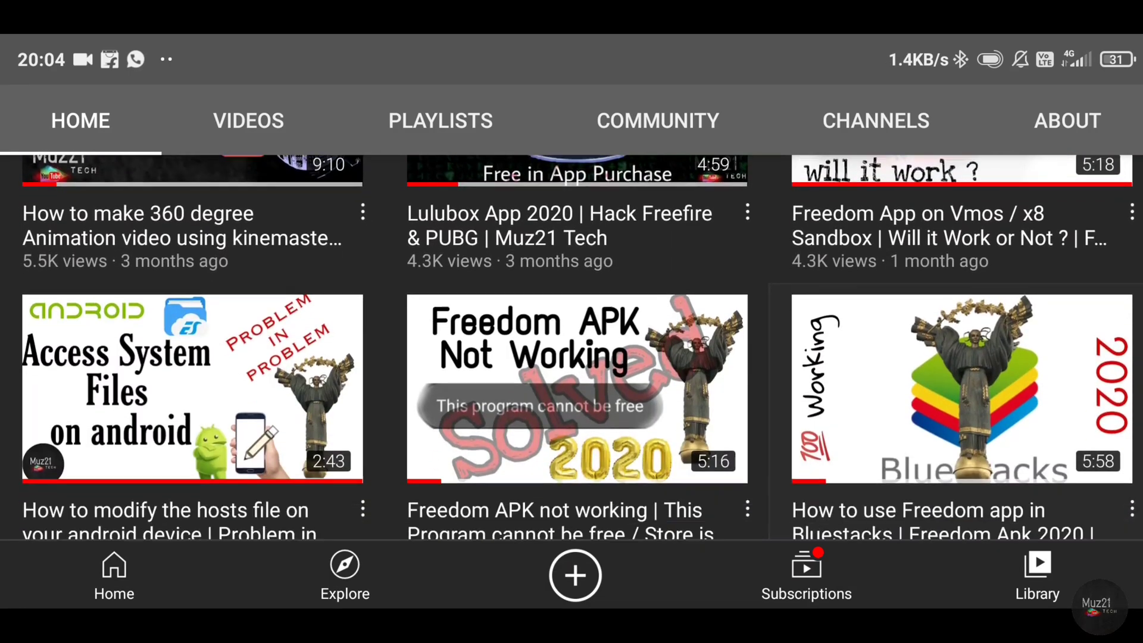
{"action": "scroll", "coordinate": [571, 345], "scroll_direction": "down", "scroll_amount": 14}
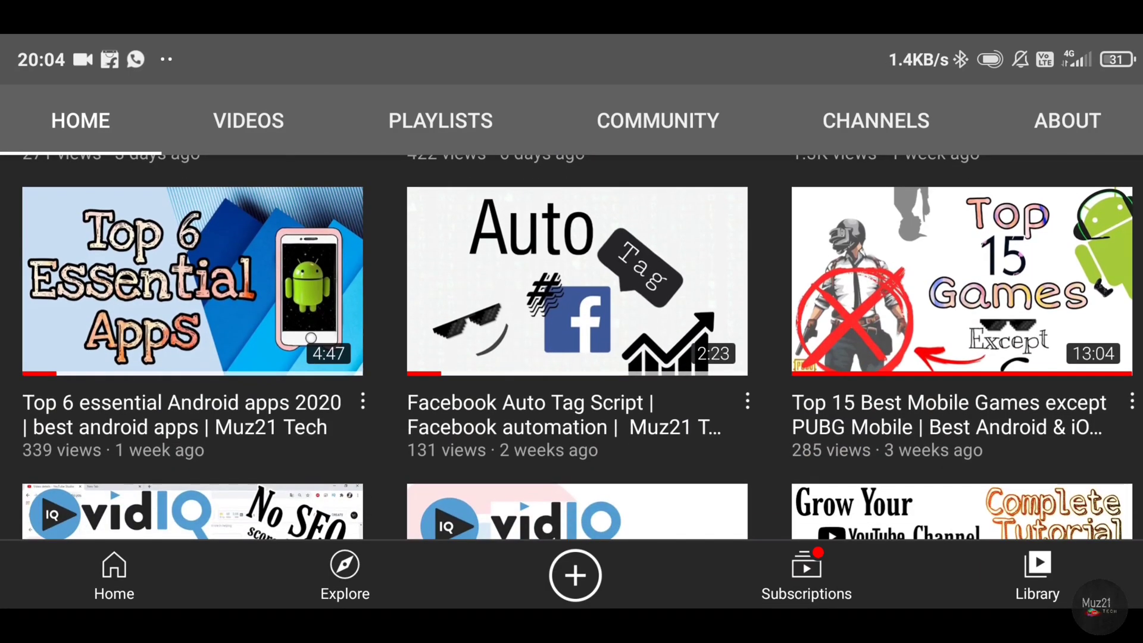
{"action": "scroll", "coordinate": [572, 346], "scroll_direction": "down", "scroll_amount": 15}
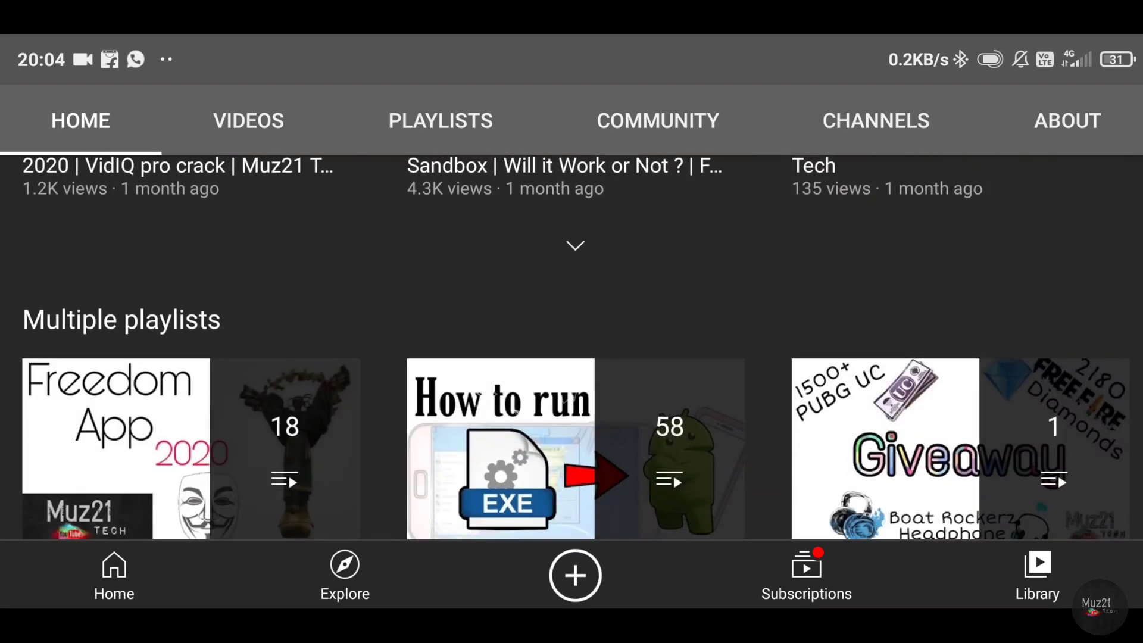